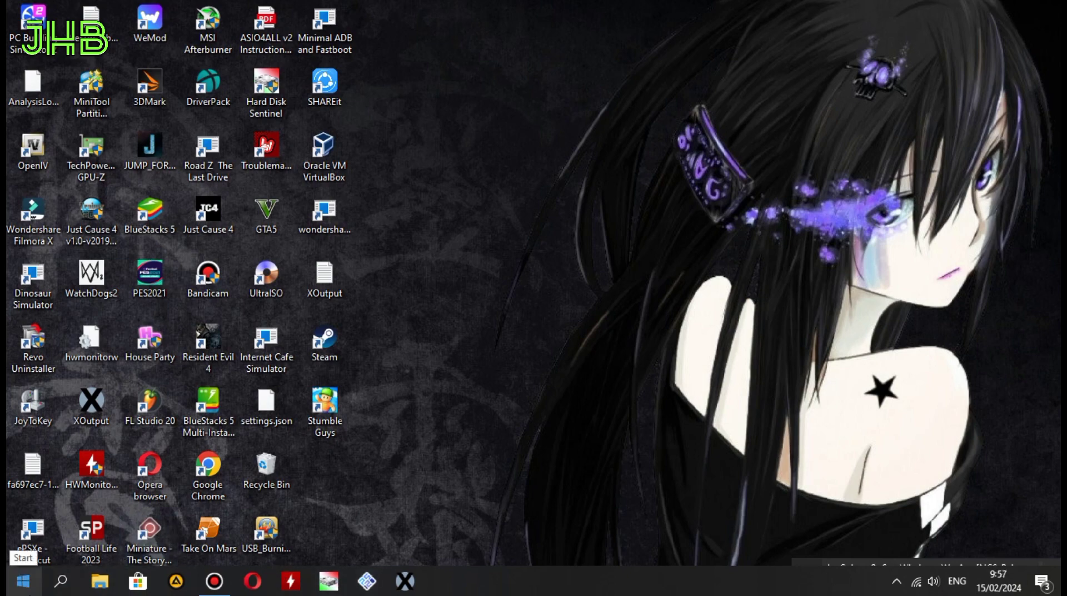
Launch the DirectX Diagnostic Tool by running the dxdiag command
key("super+r")
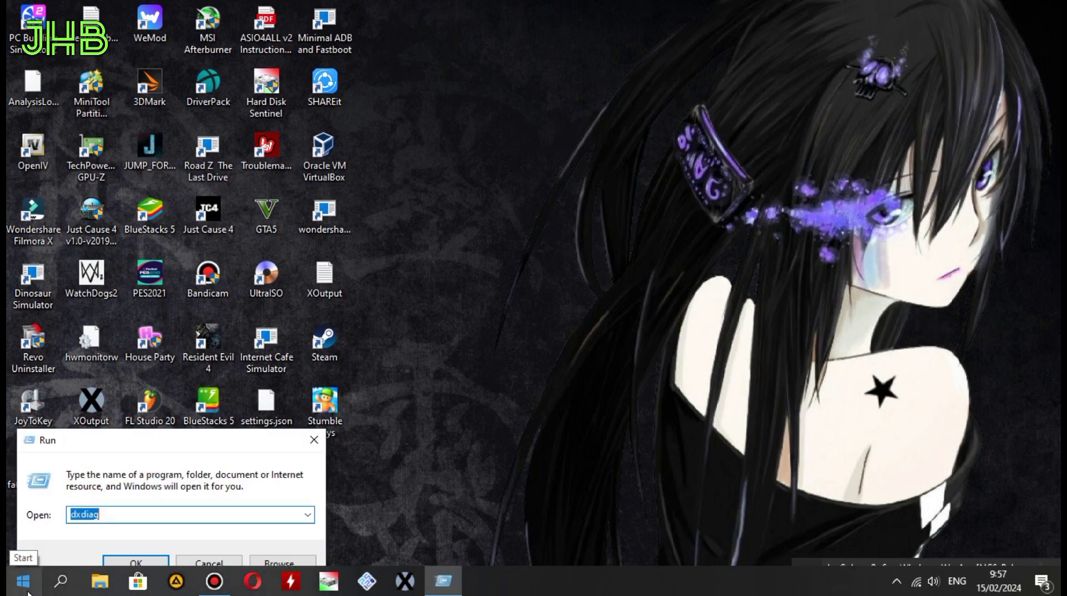
left_click(142, 516)
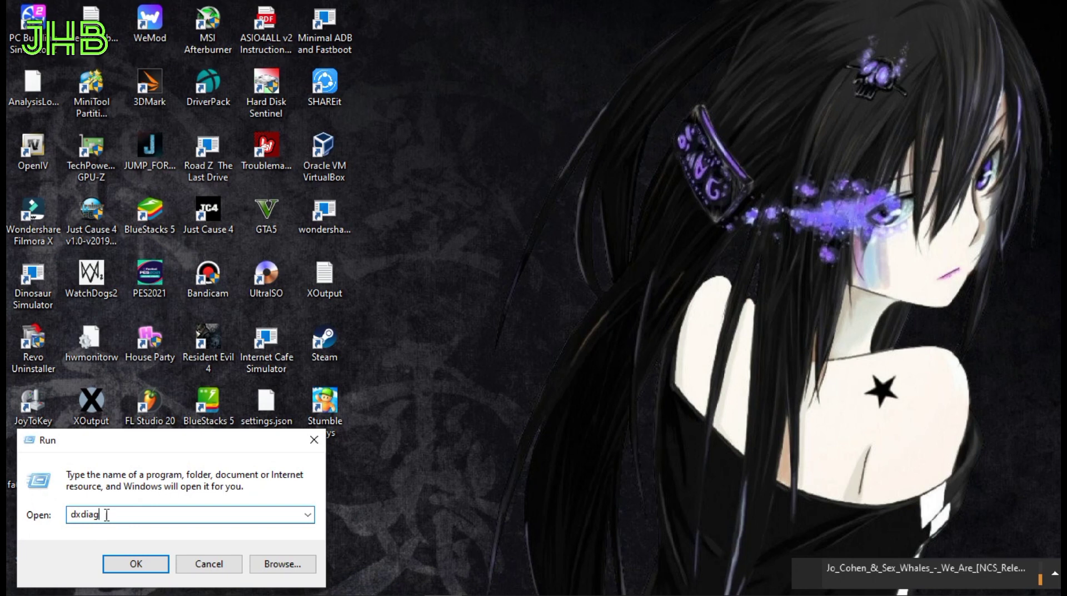
key("BackSpace")
key("BackSpace")
key("BackSpace")
key("BackSpace")
key("BackSpace")
key("BackSpace")
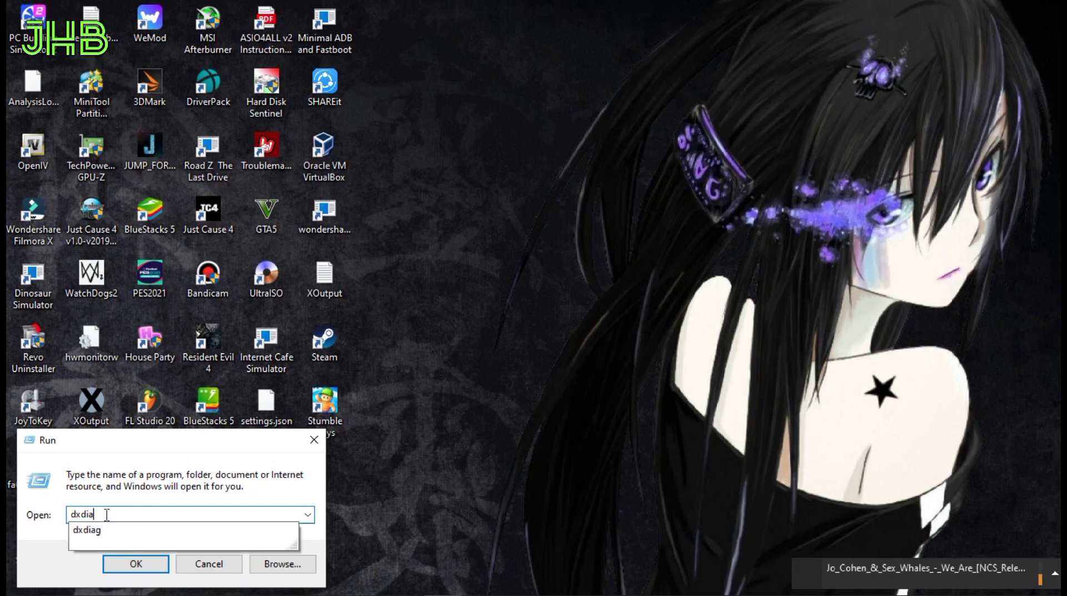
type("dxdiag")
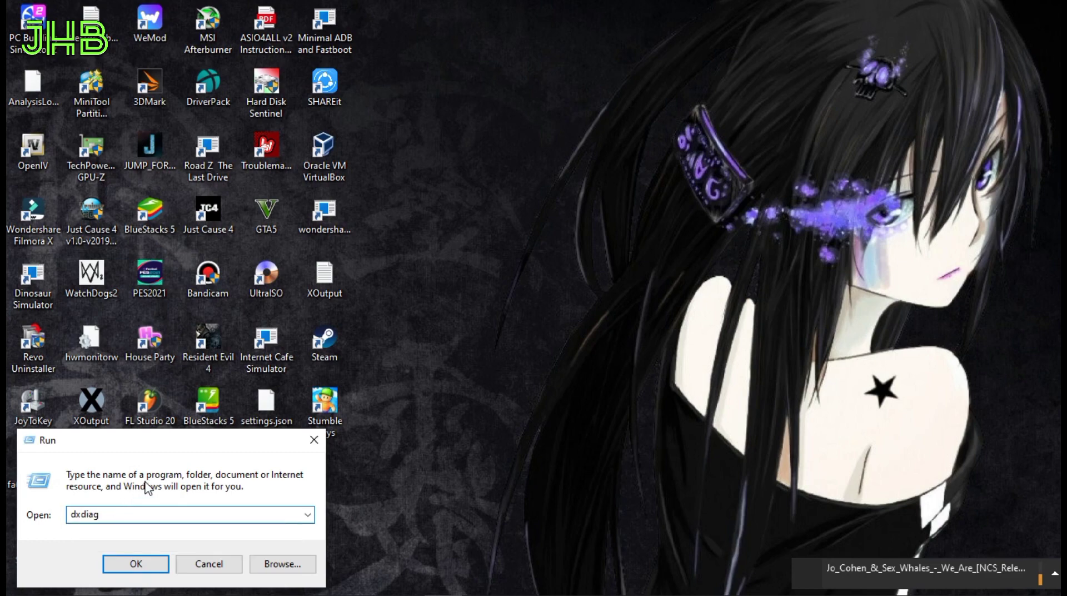
left_click(130, 576)
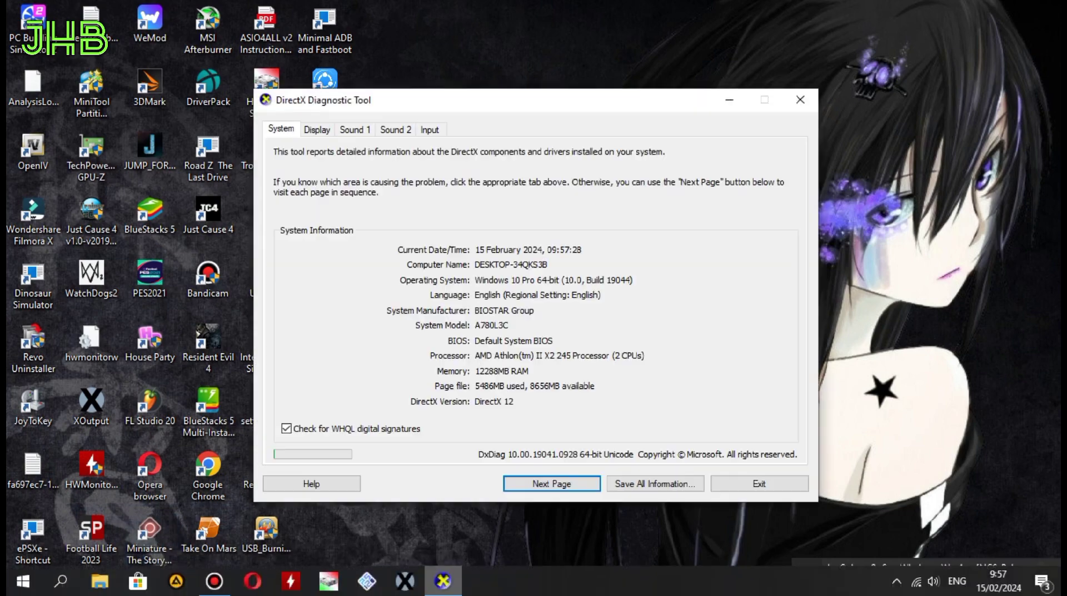
mouse_move(443, 580)
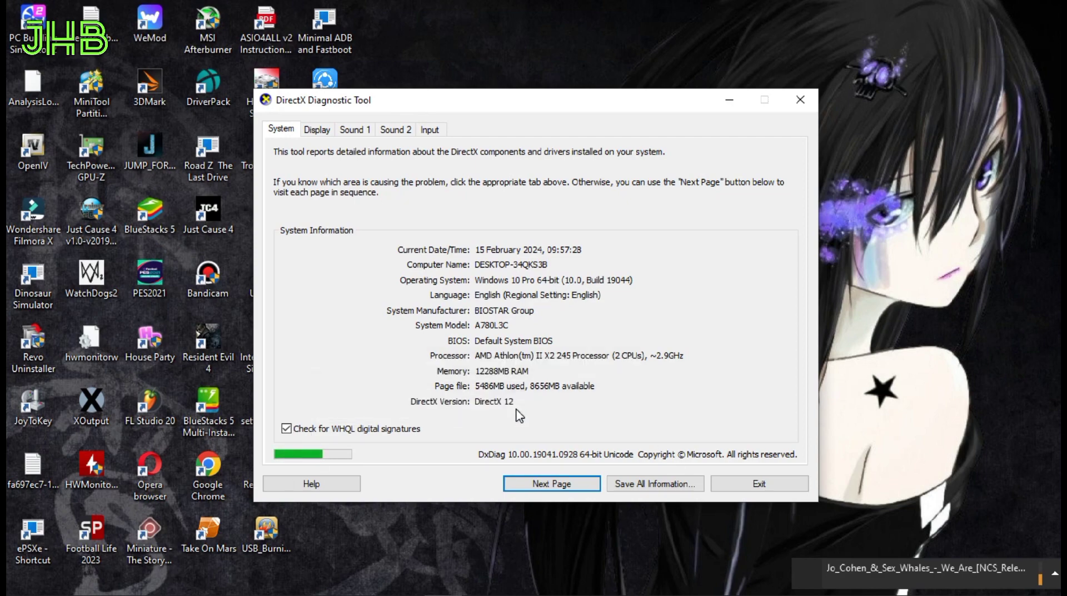
key("super")
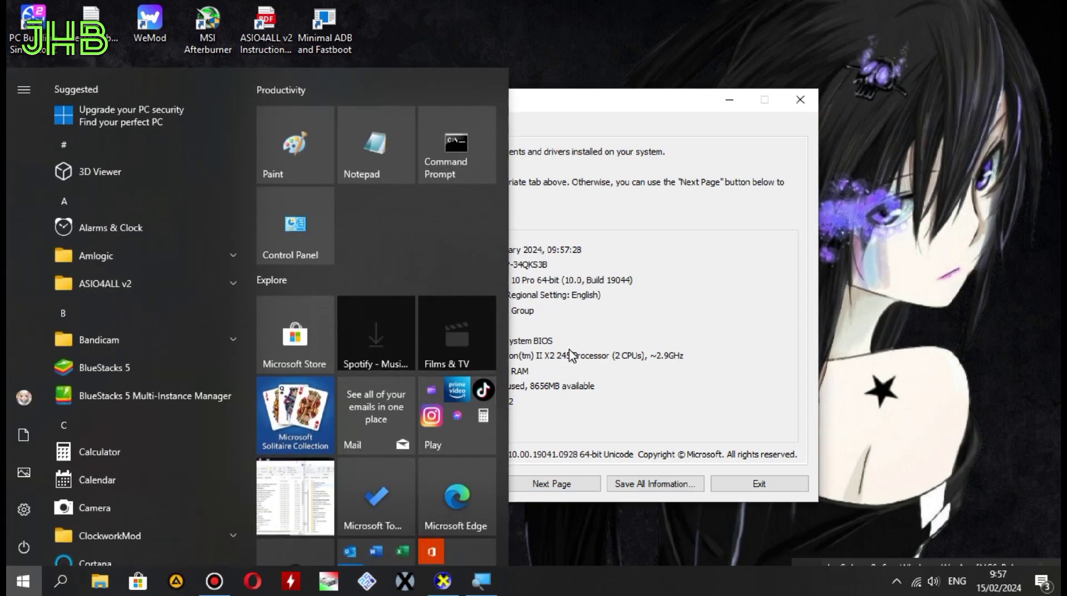
left_click(547, 392)
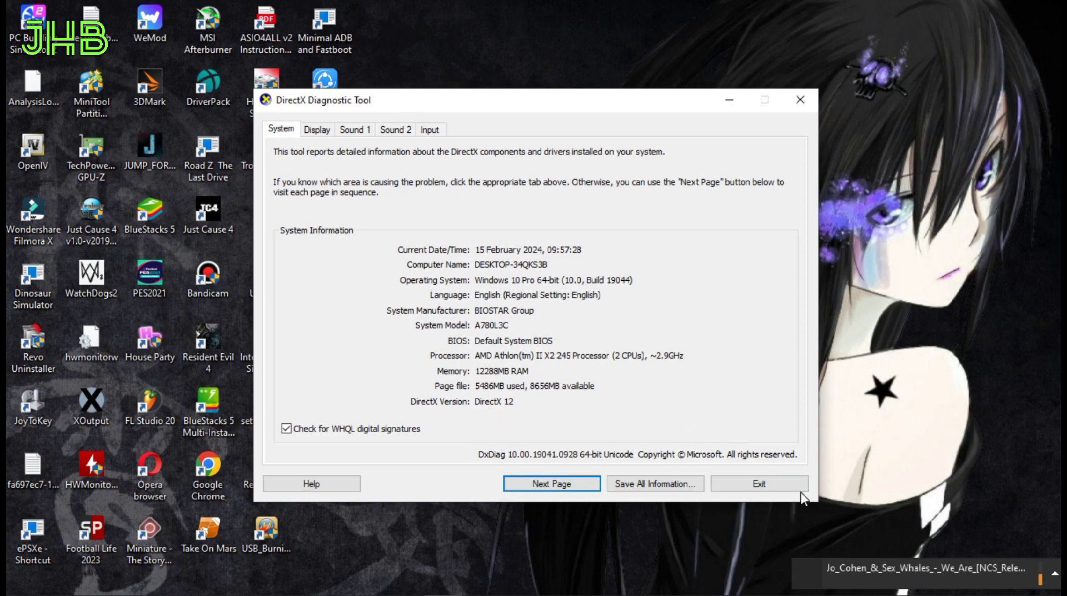
Move the DirectX Diagnostic Tool window aside and dismiss the OneDrive backup notification
left_click_drag(456, 104, 705, 63)
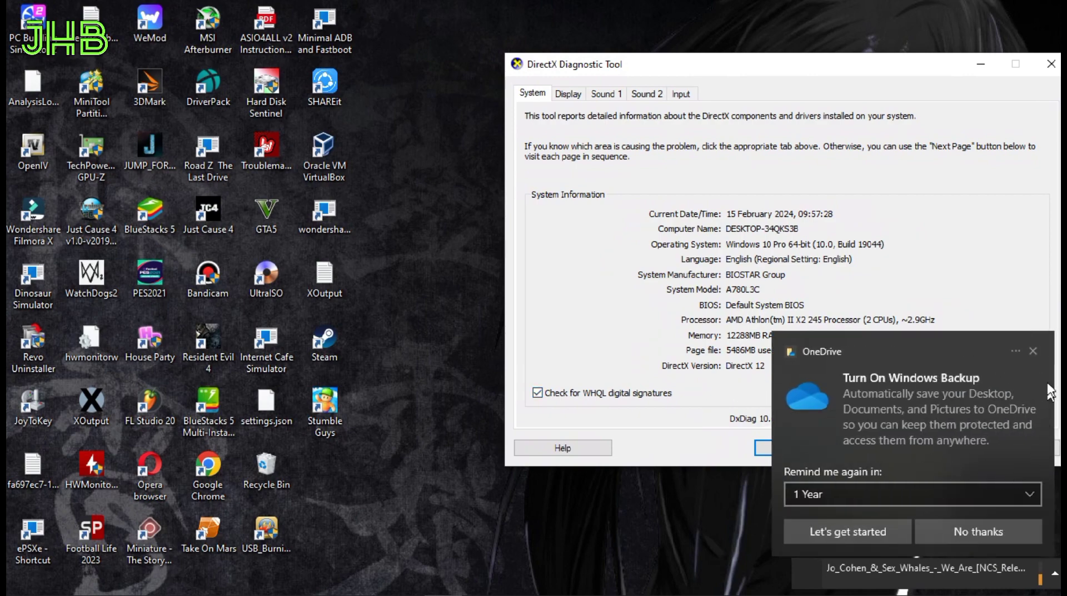
left_click(1033, 351)
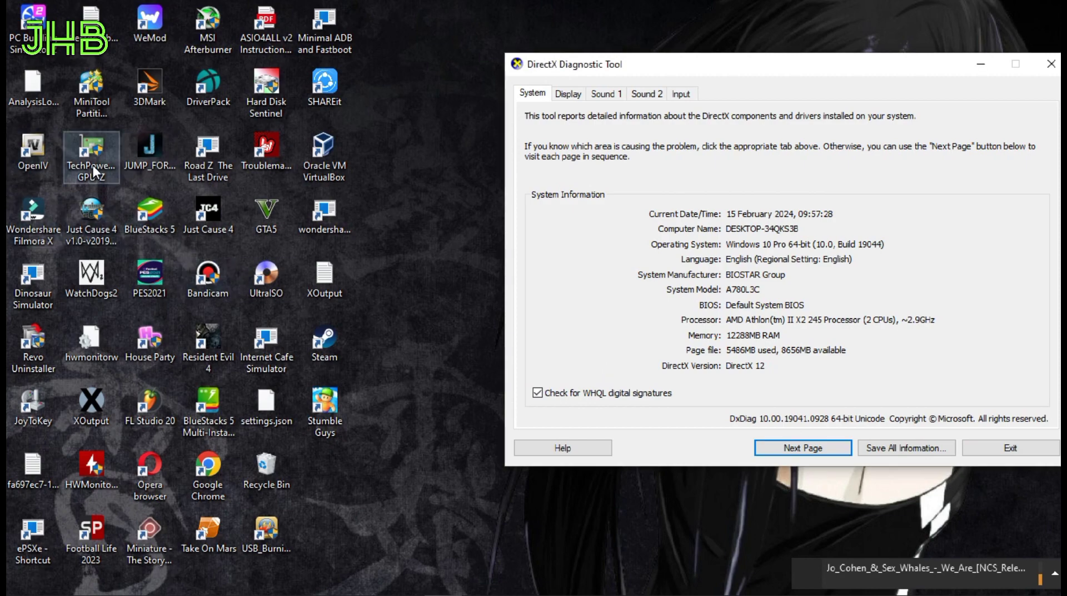
Open TechPowerUp GPU-Z beside the DirectX Diagnostic Tool and examine the graphics card's DirectX support
left_click(102, 166)
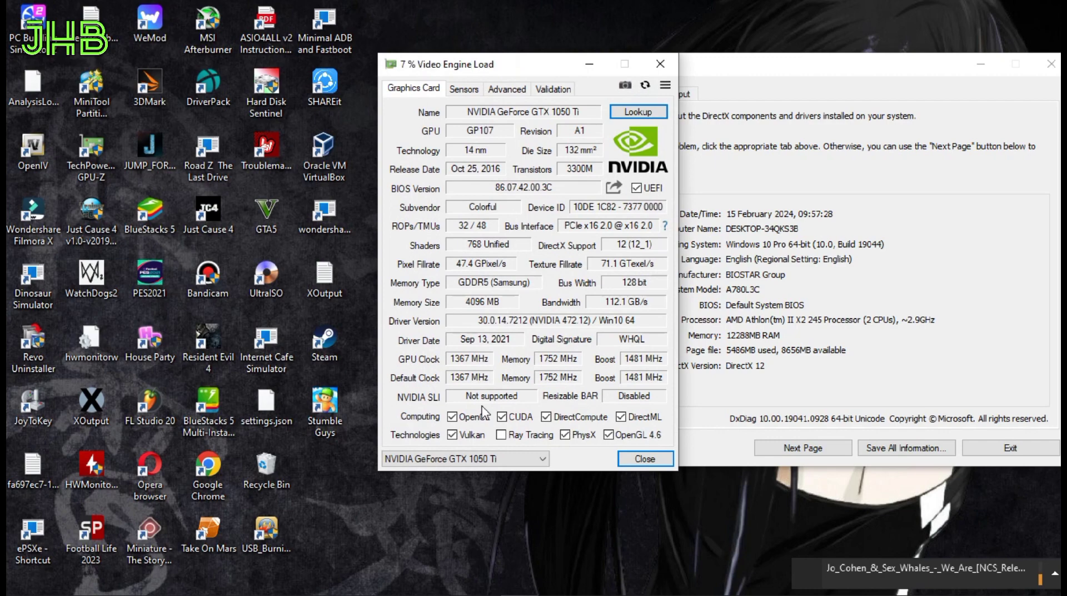
left_click_drag(525, 70, 346, 80)
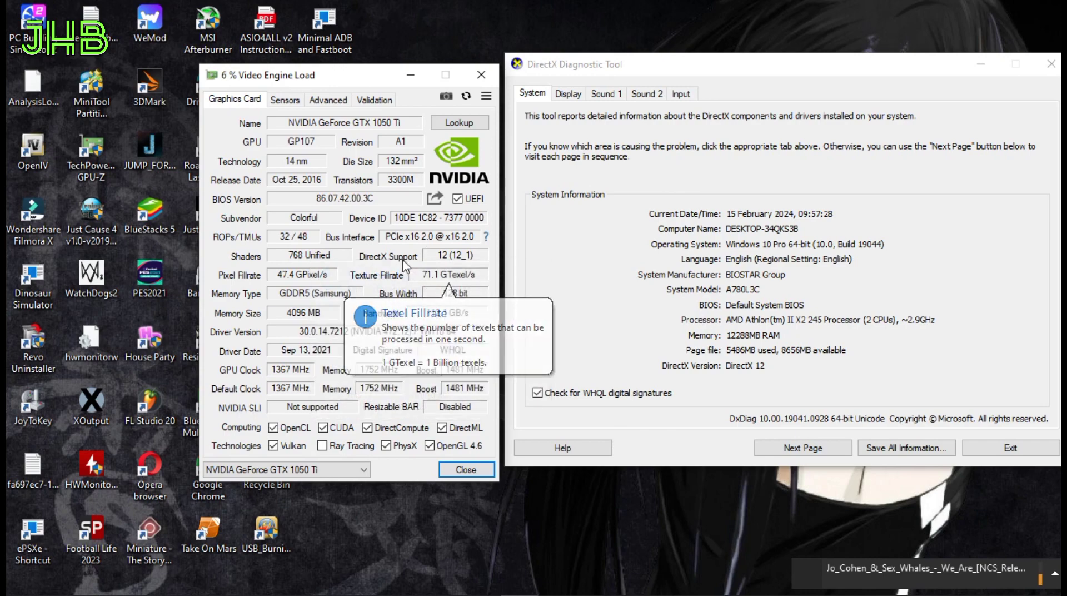
mouse_move(461, 259)
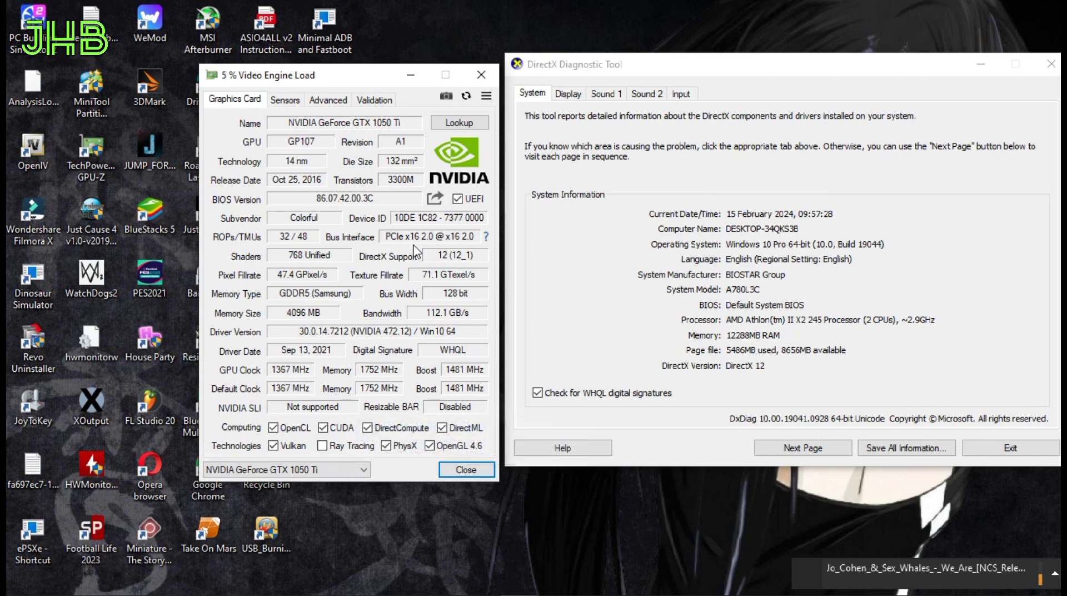
mouse_move(413, 245)
mouse_move(452, 283)
mouse_move(481, 313)
Close GPU-Z and the DirectX Diagnostic Tool
left_click(486, 81)
left_click_drag(615, 70, 367, 120)
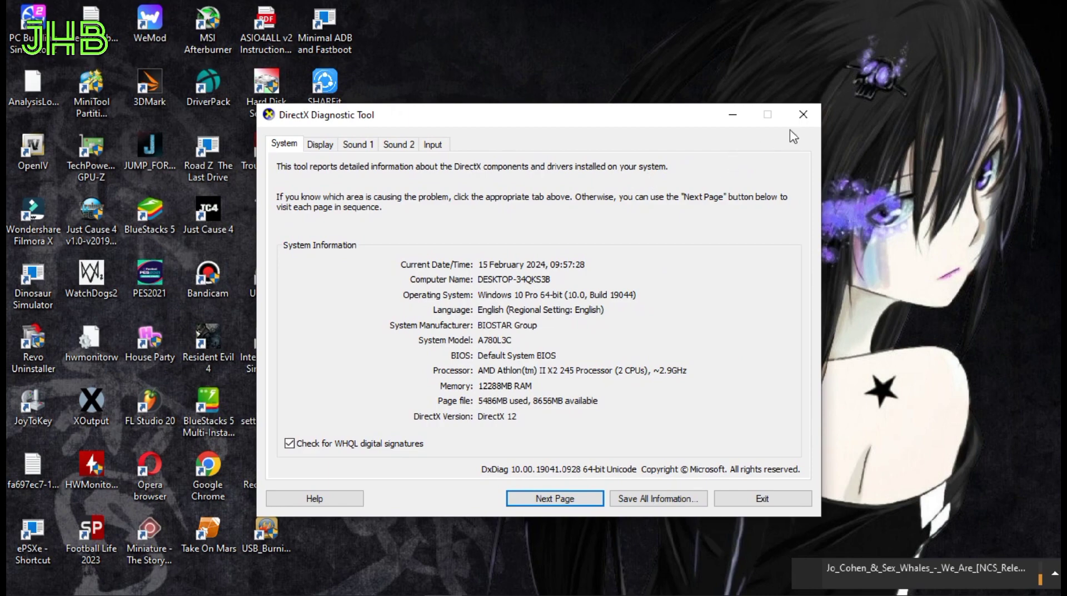
left_click(816, 112)
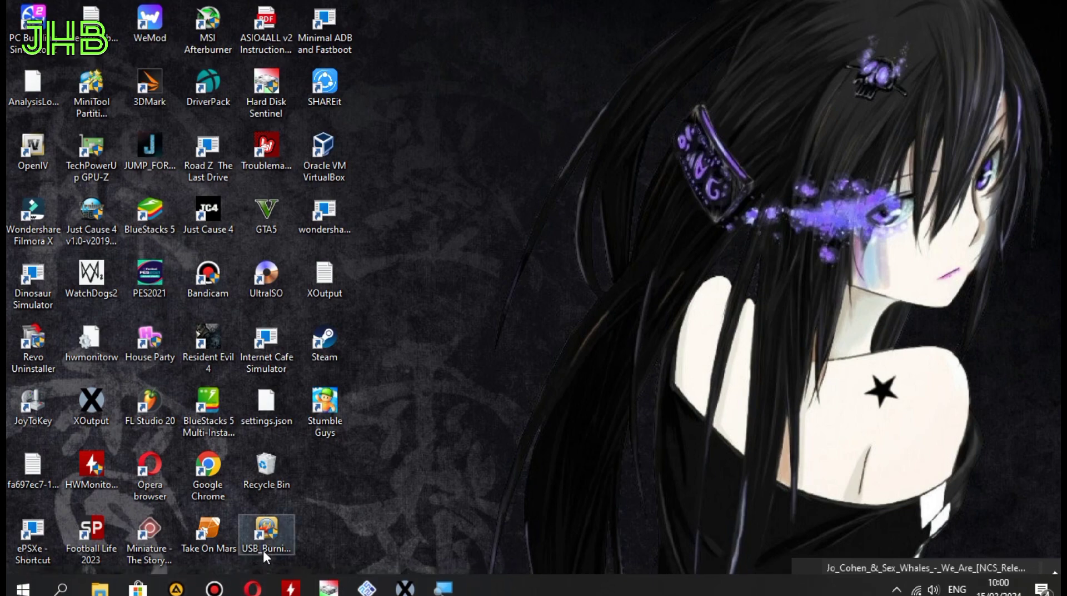
Switch to the Opera browser, close the old DirectX download tab and search the web for "directx offline download"
left_click(254, 582)
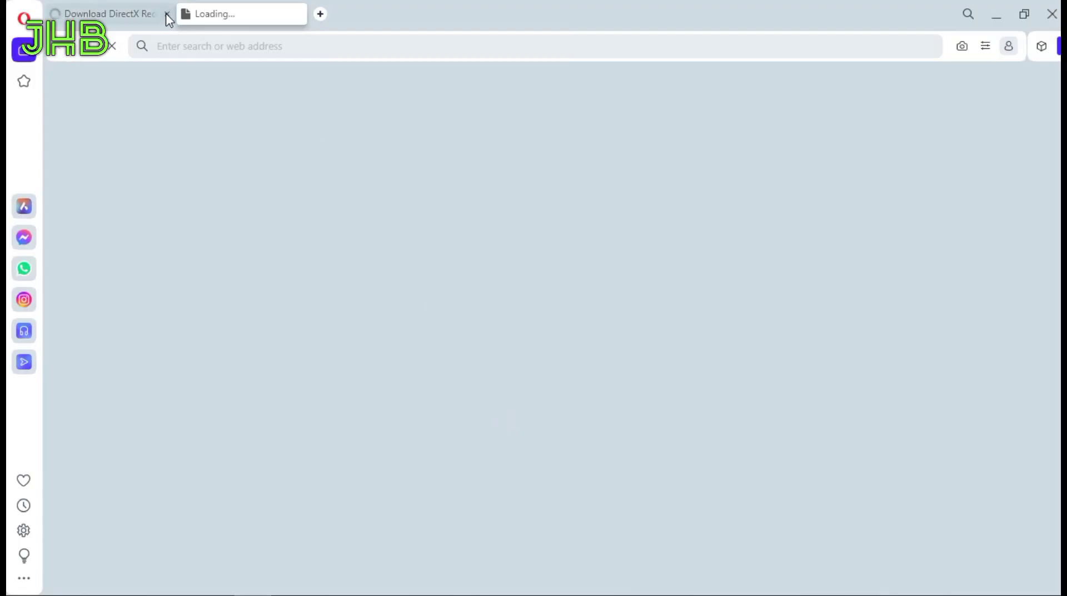
left_click(167, 14)
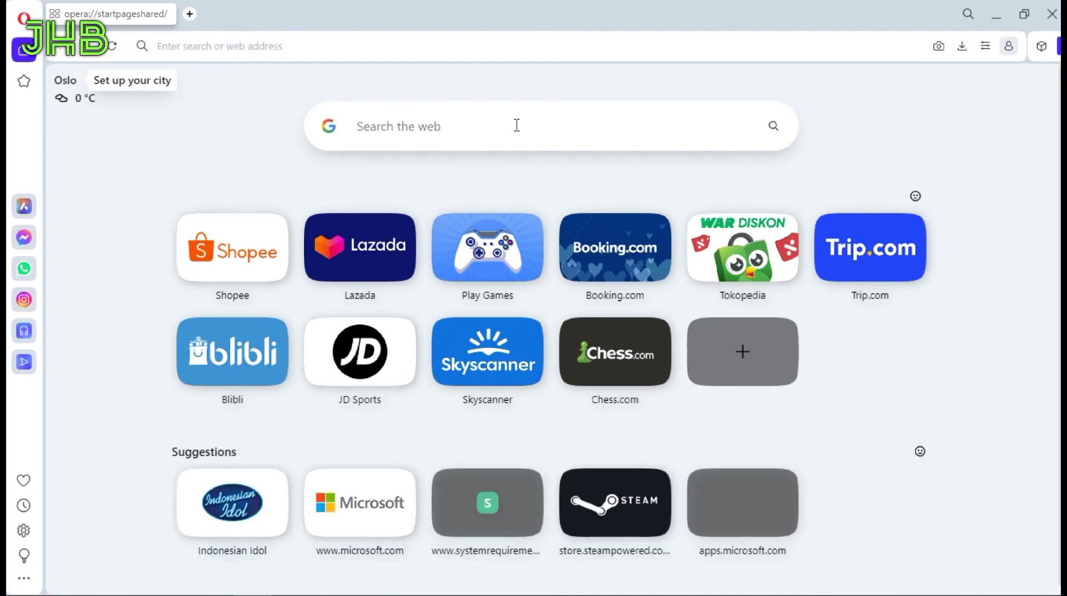
type("dire")
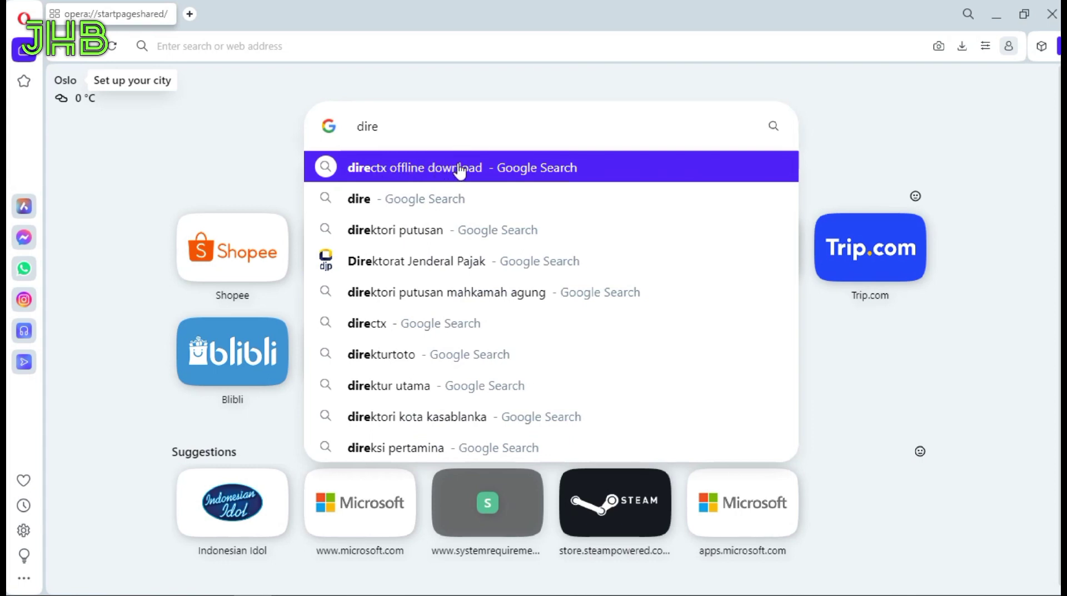
left_click(512, 172)
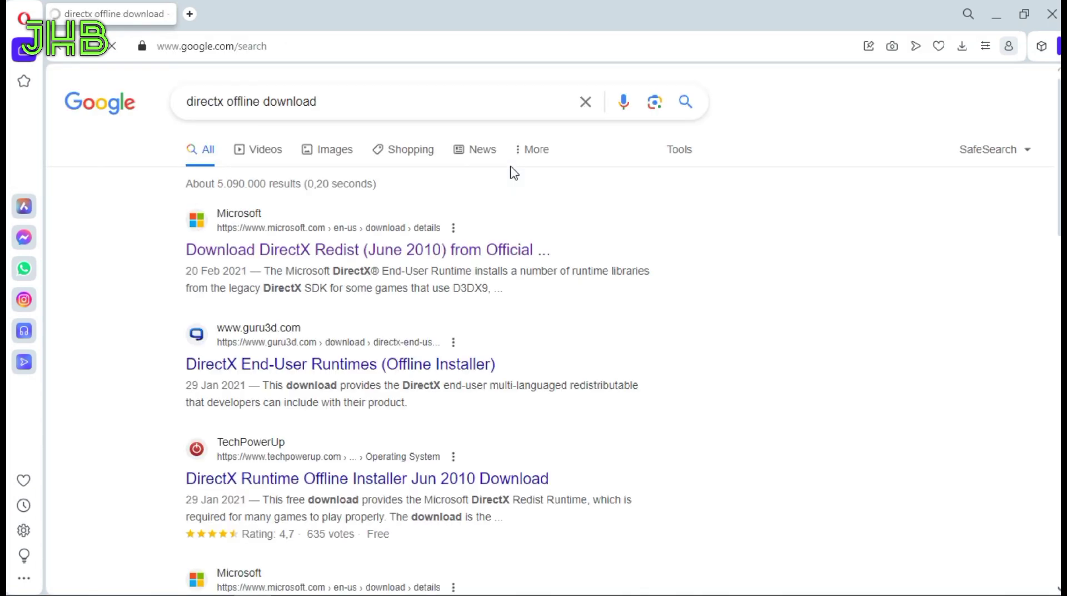
Look through the search results and open Microsoft's DirectX Redist (June 2010) download page
scroll(632, 246, "down", 4)
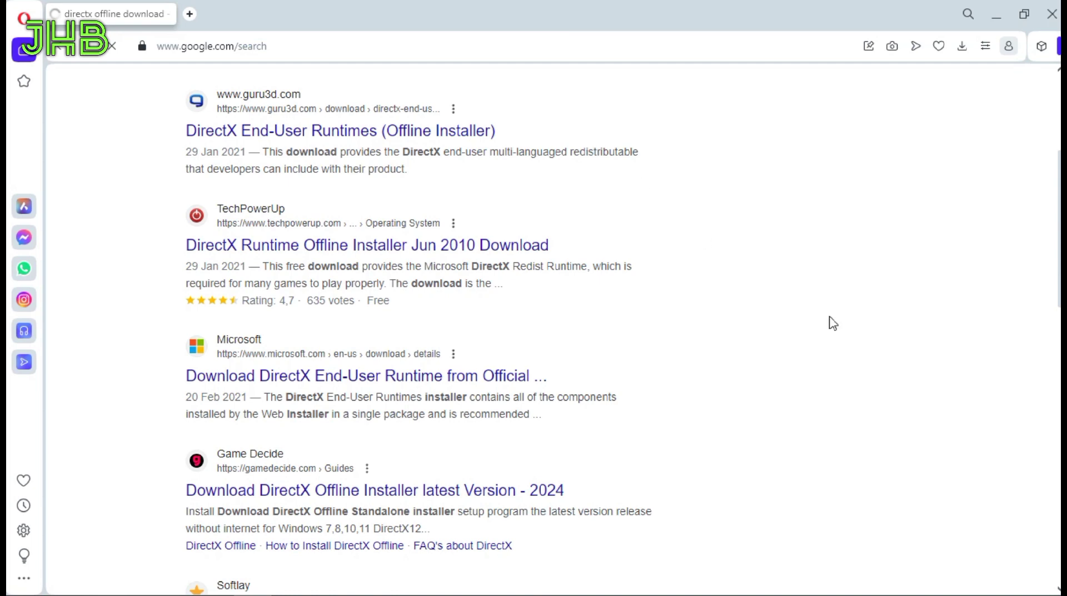
scroll(829, 325, "up", 5)
left_click_drag(843, 274, 833, 338)
left_click(819, 339)
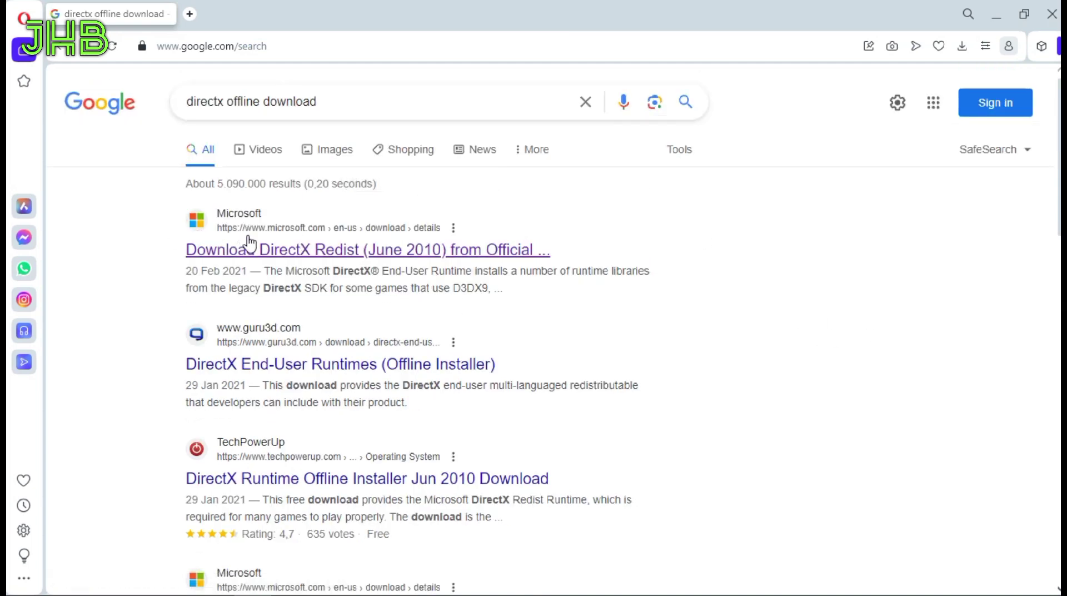
left_click(354, 256)
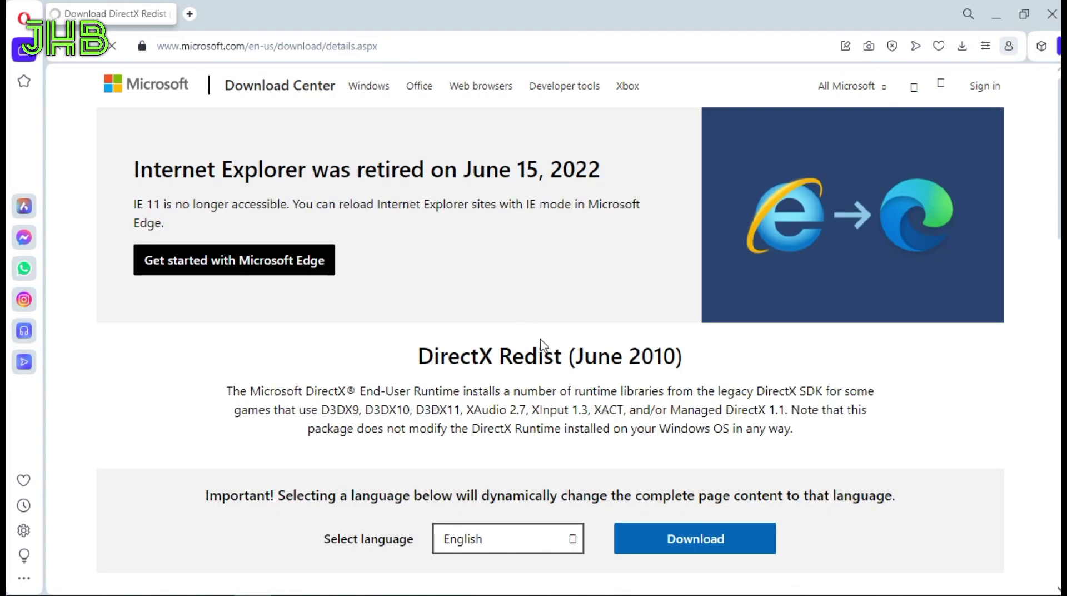
Start downloading the English directx_Jun2010_redist installer and save it to the Downloads folder
scroll(567, 364, "down", 3)
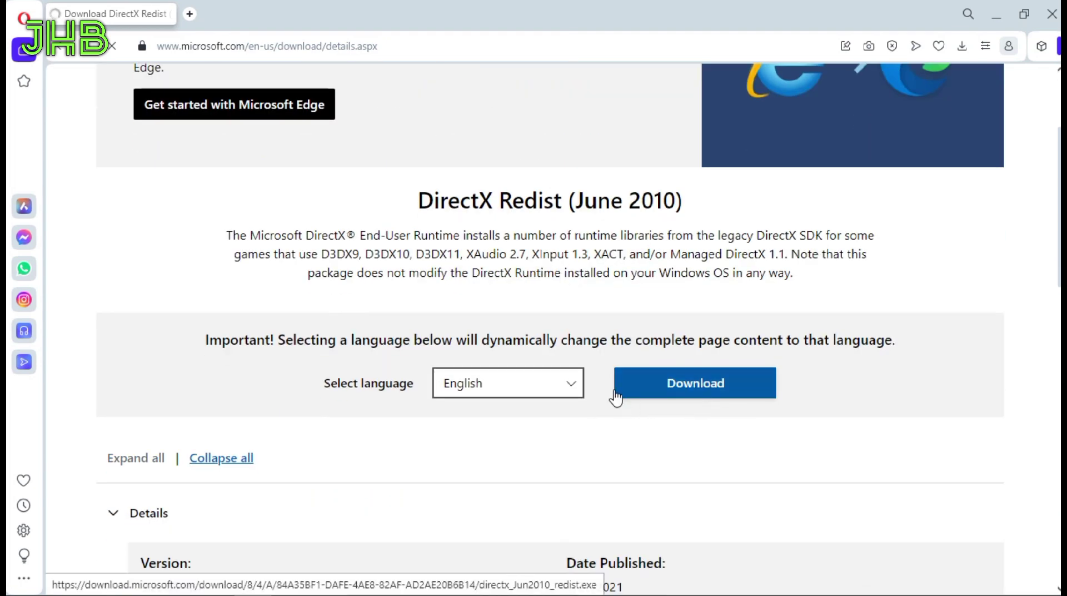
left_click(679, 386)
scroll(687, 459, "down", 1)
scroll(687, 458, "up", 1)
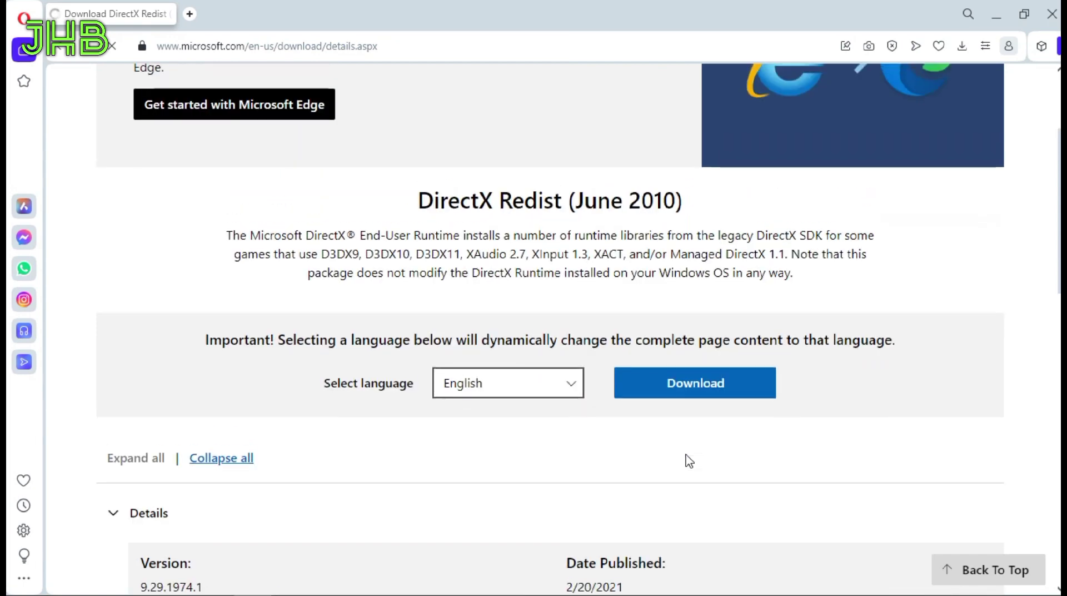
scroll(687, 459, "down", 1)
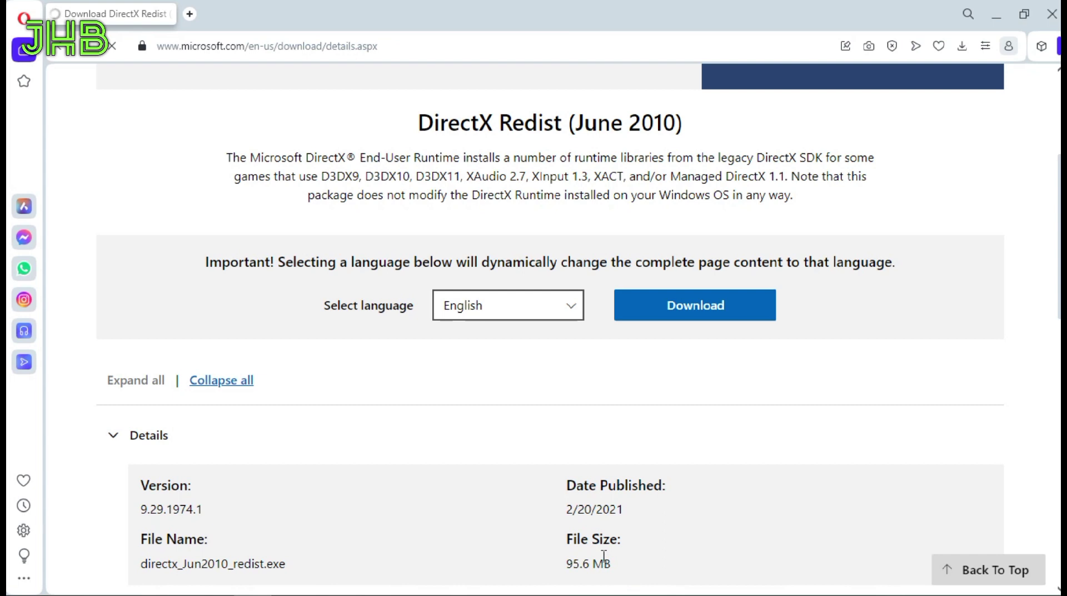
left_click(701, 315)
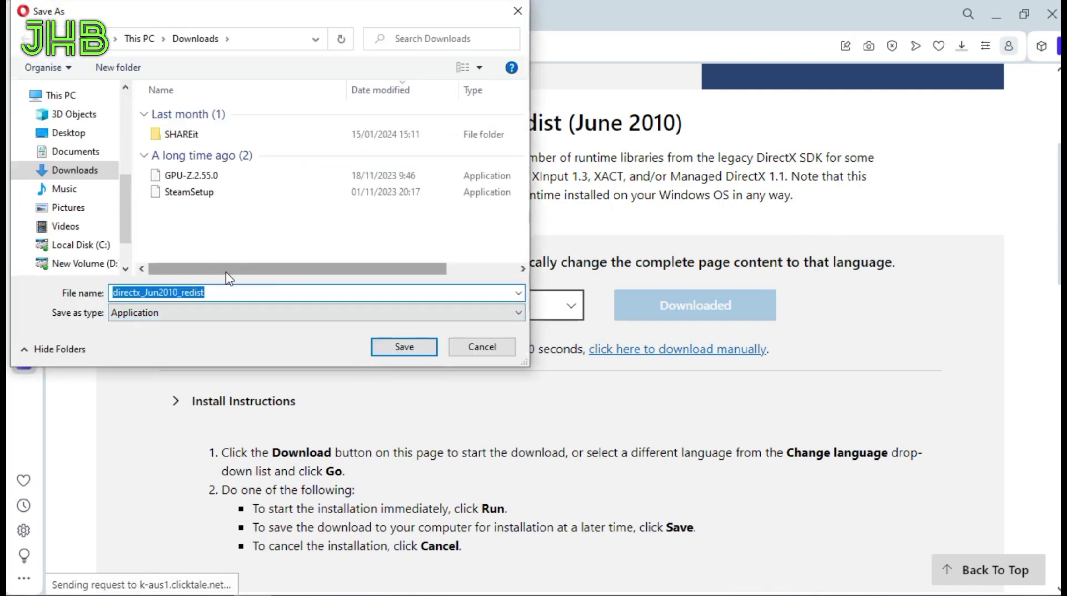
left_click(398, 349)
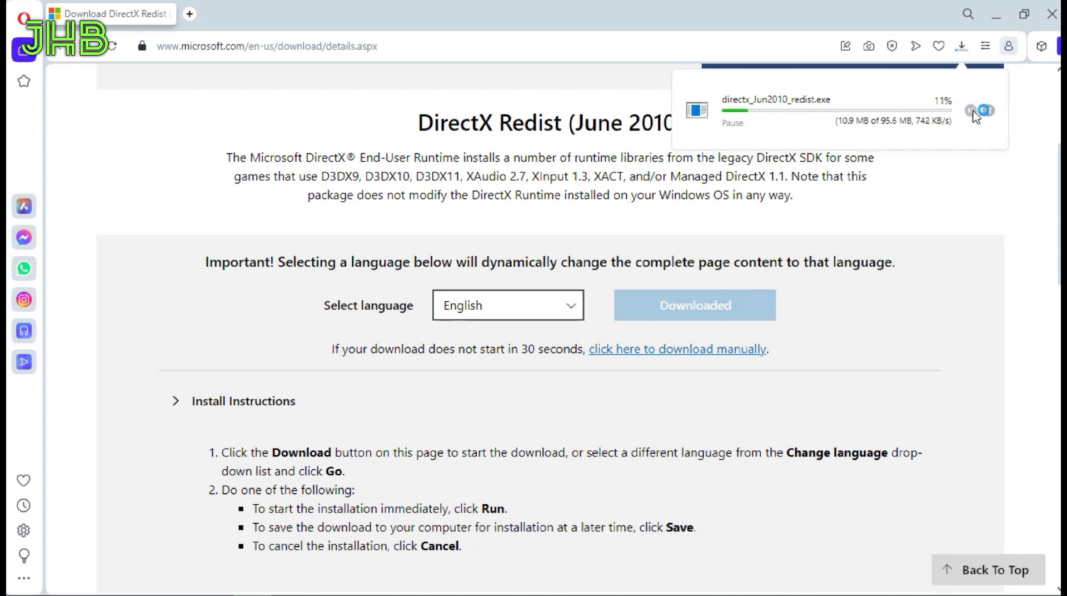
Pause and cancel the directx_Jun2010_redist.exe download, and close the browser
left_click(973, 113)
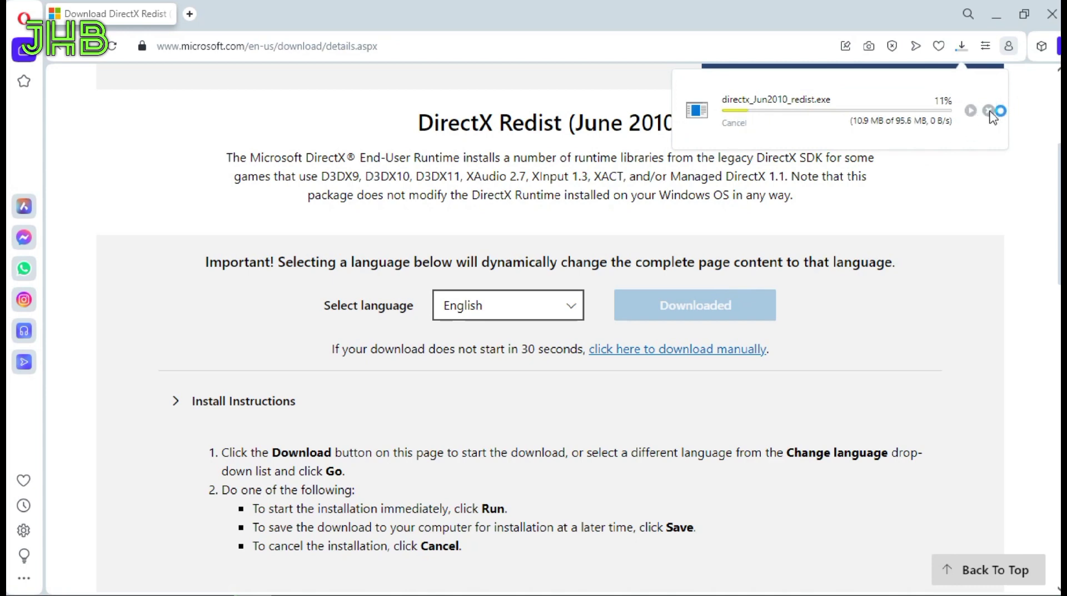
left_click(989, 111)
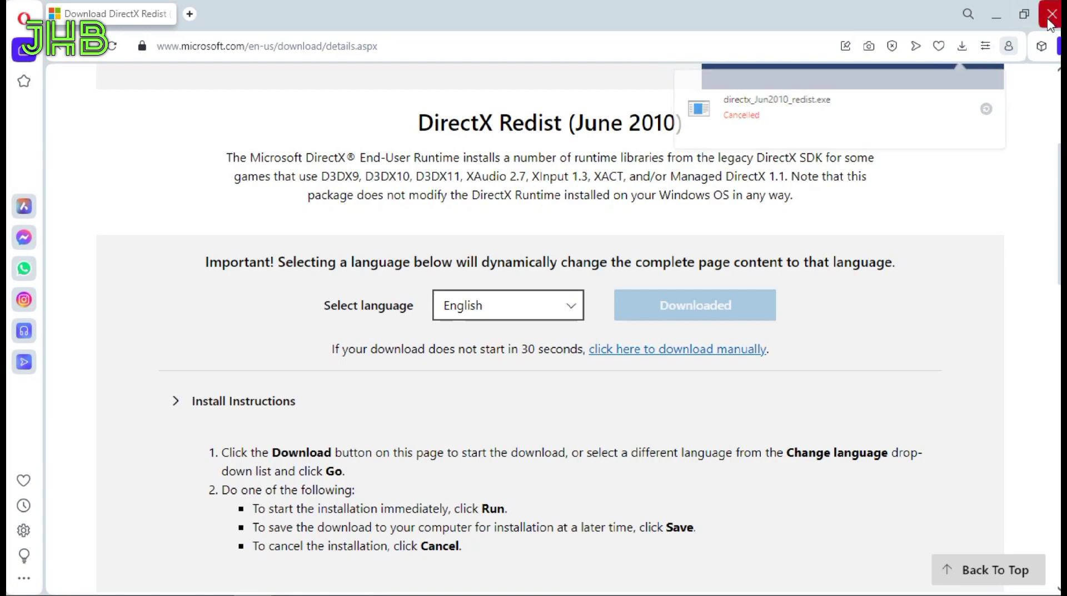
left_click(1051, 17)
Open the Windows folder on New Volume (D:) in File Explorer
mouse_move(103, 591)
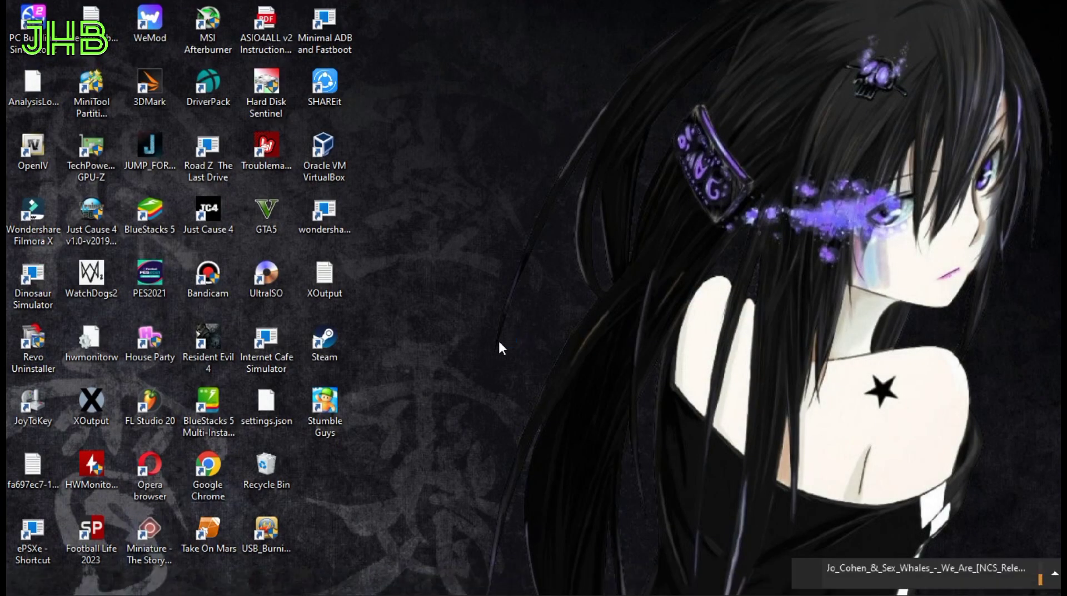
key("super+e")
left_click(220, 407)
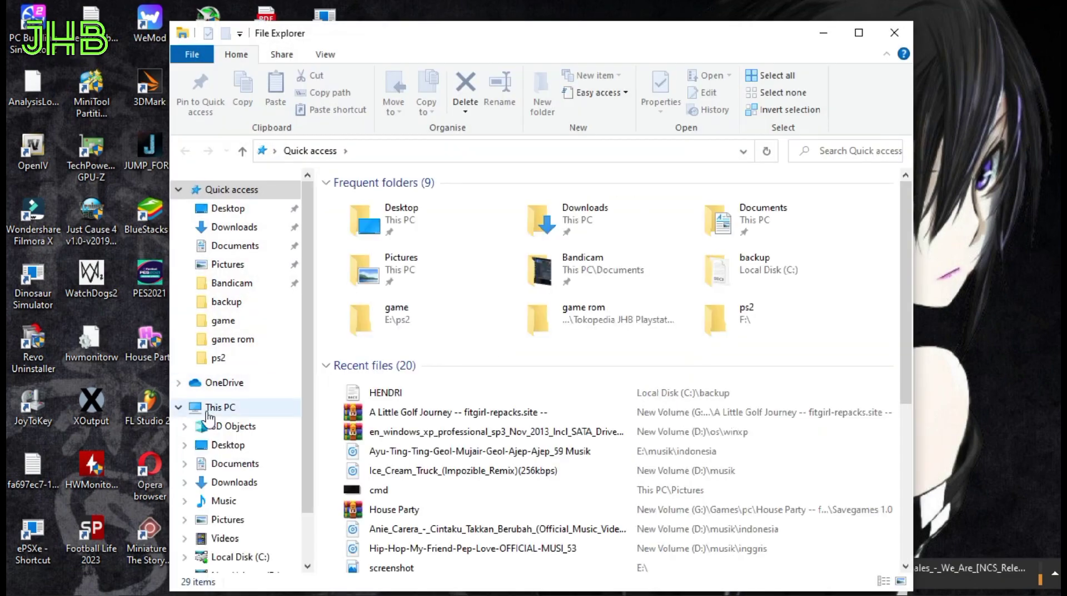
double_click(572, 385)
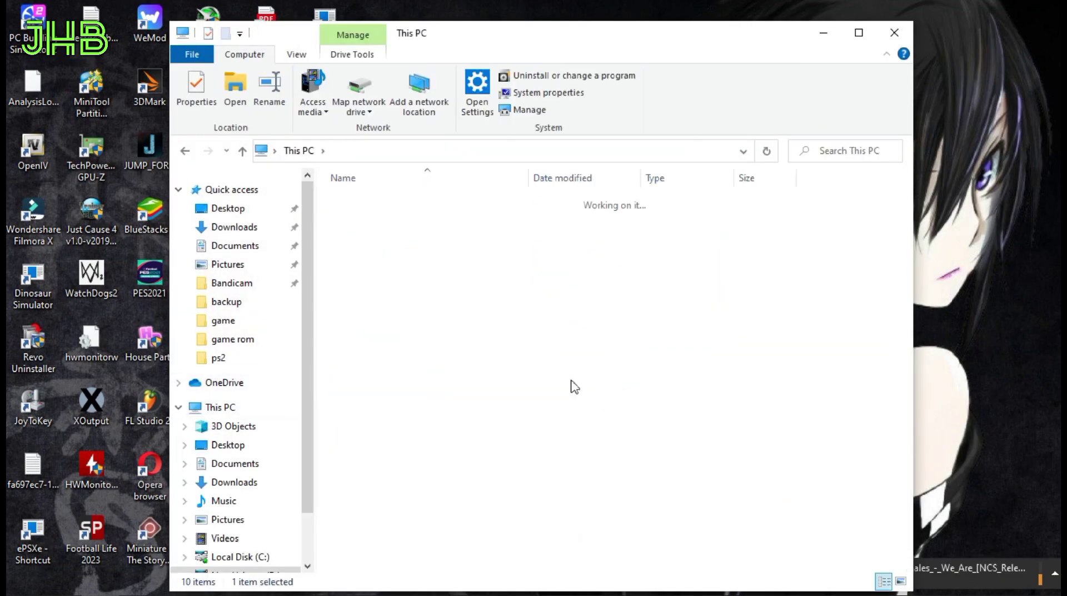
double_click(368, 430)
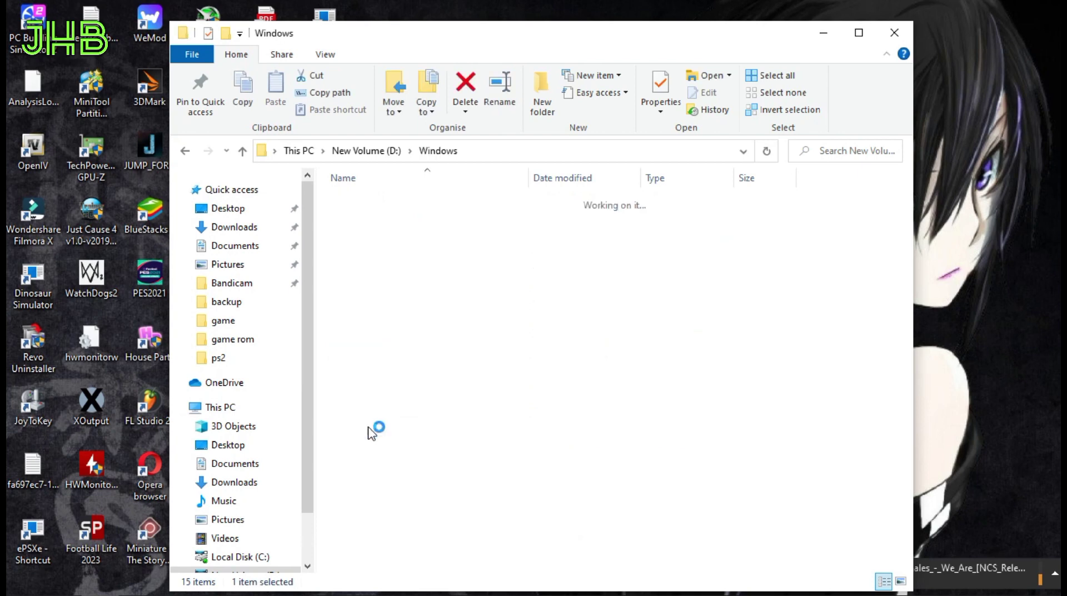
Run the directx_Jun2010_redist installer from the Windows folder and accept its license agreement
left_click(436, 303)
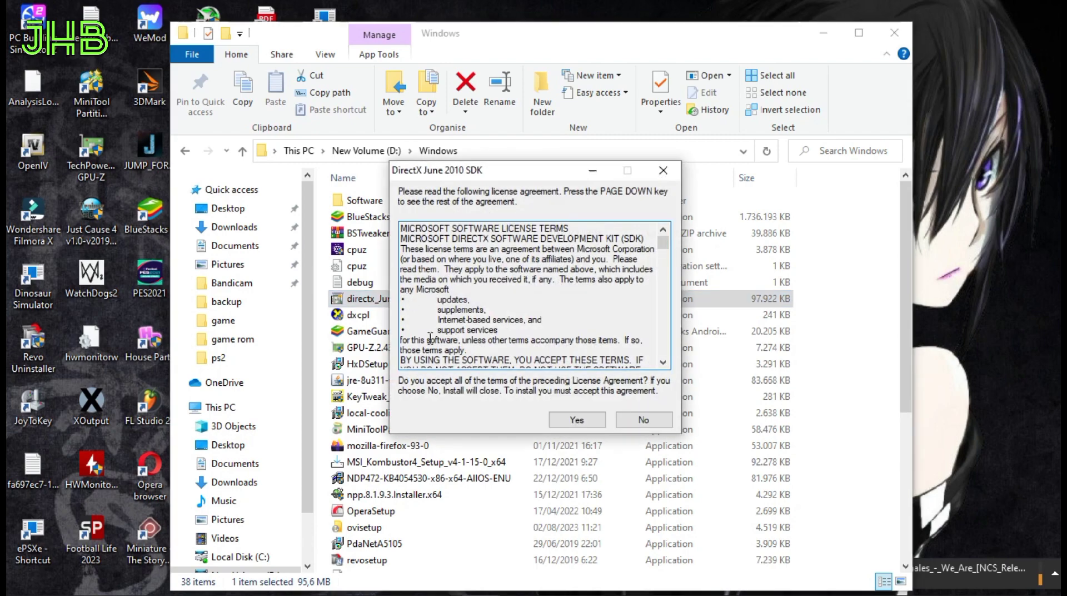
left_click(576, 421)
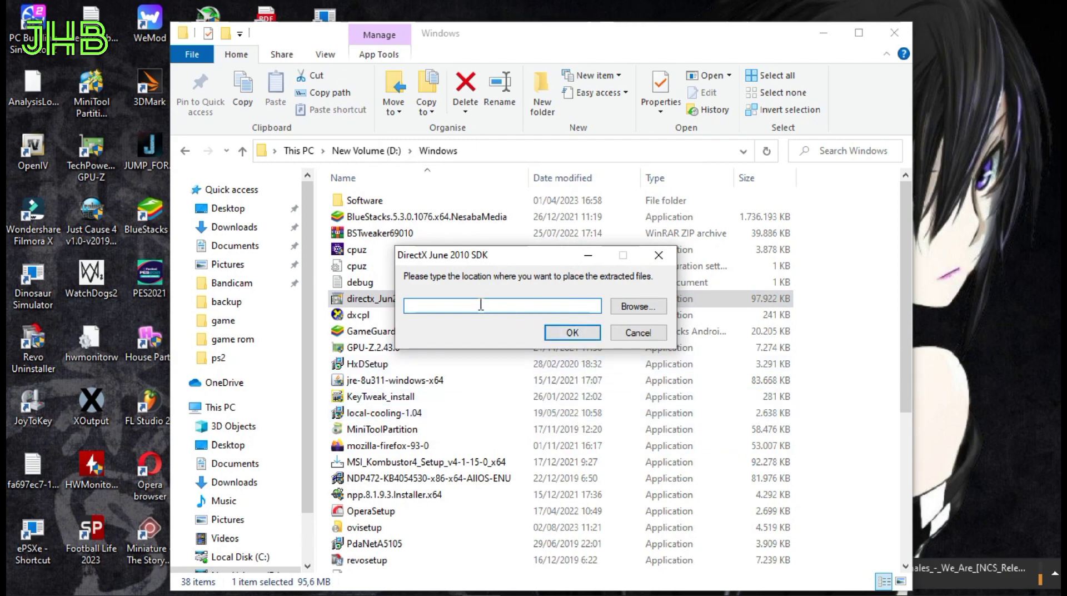
left_click(639, 309)
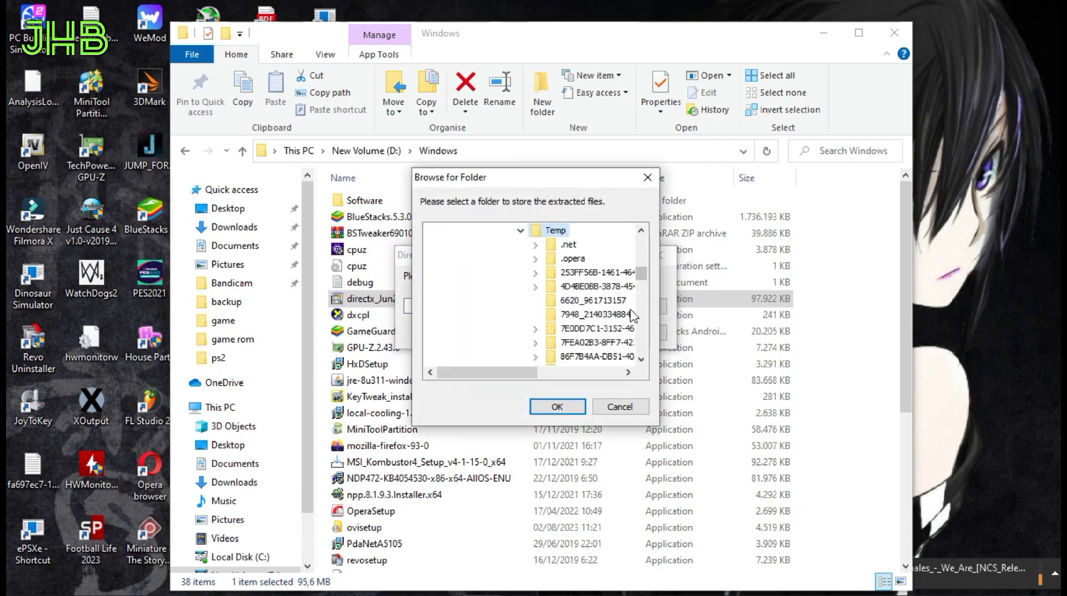
left_click_drag(534, 373, 559, 373)
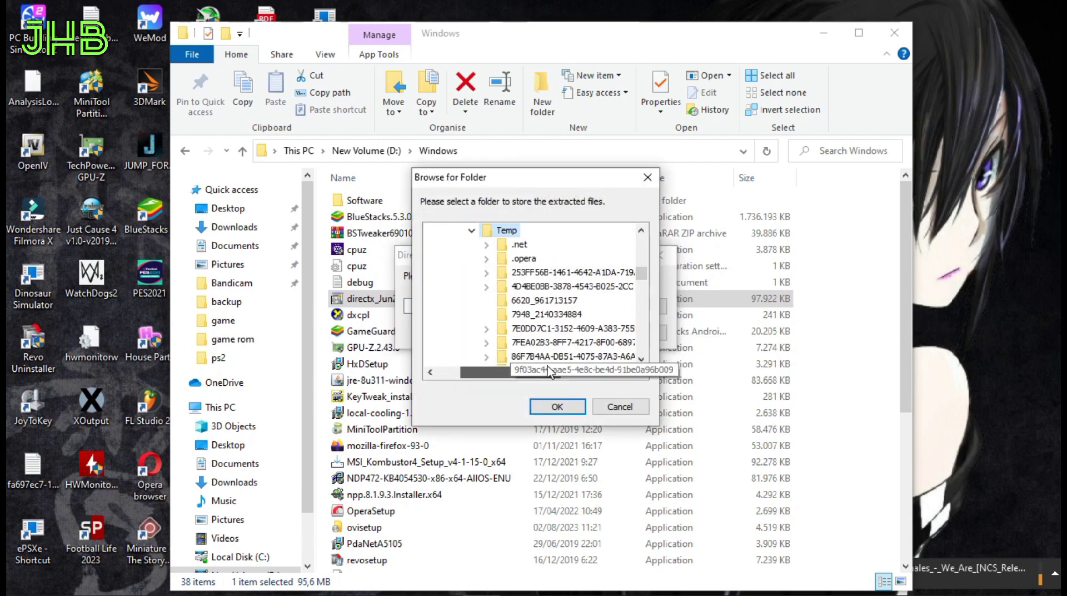
scroll(645, 281, "up", 2)
scroll(645, 277, "up", 20)
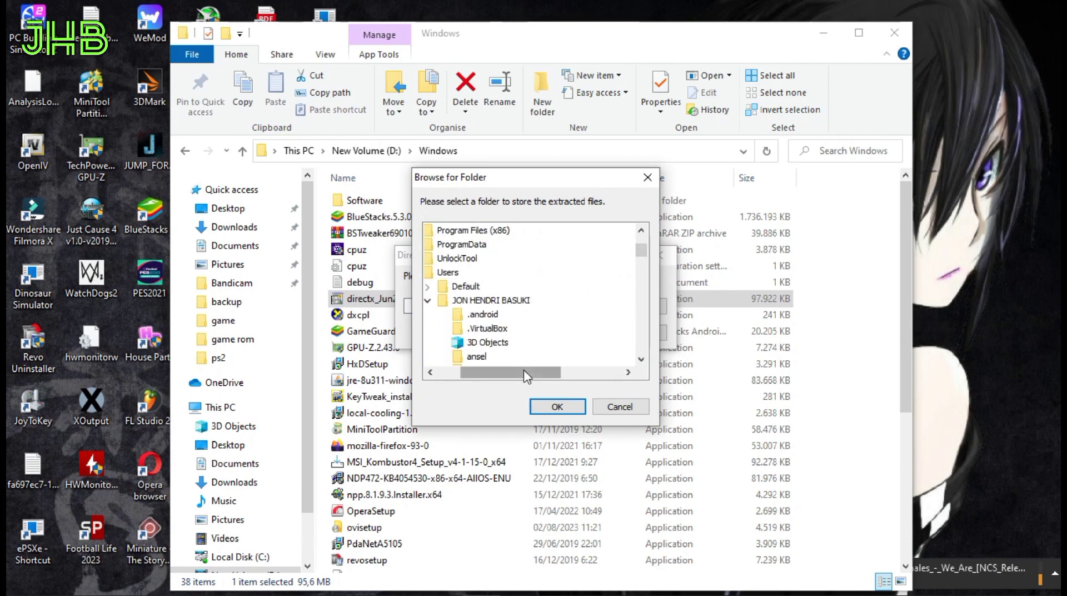
left_click_drag(524, 369, 517, 370)
scroll(504, 327, "up", 2)
scroll(504, 327, "down", 1)
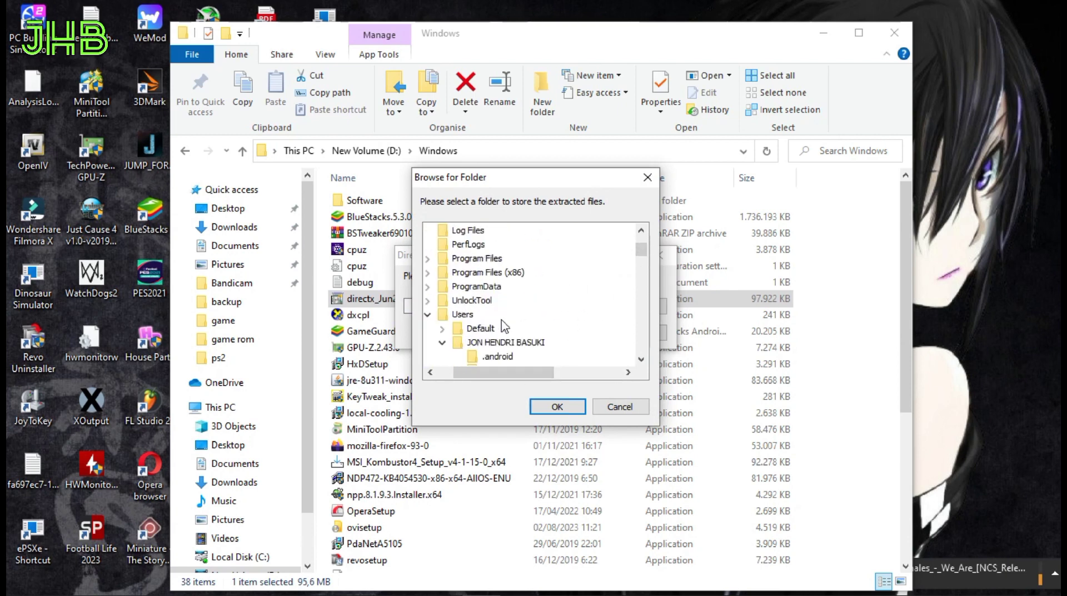
scroll(503, 323, "up", 4)
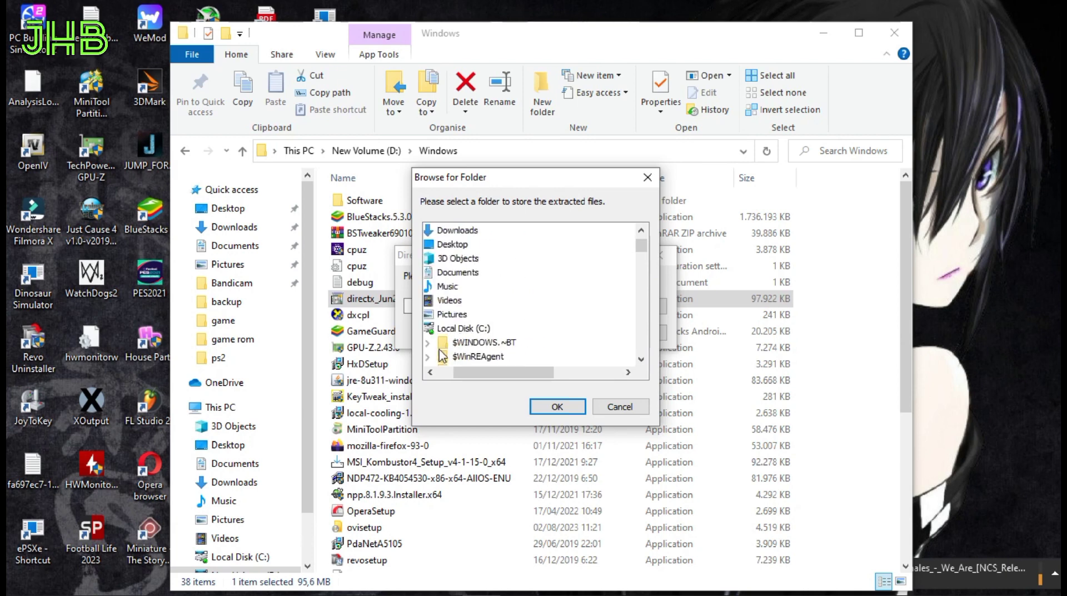
scroll(503, 339, "down", 3)
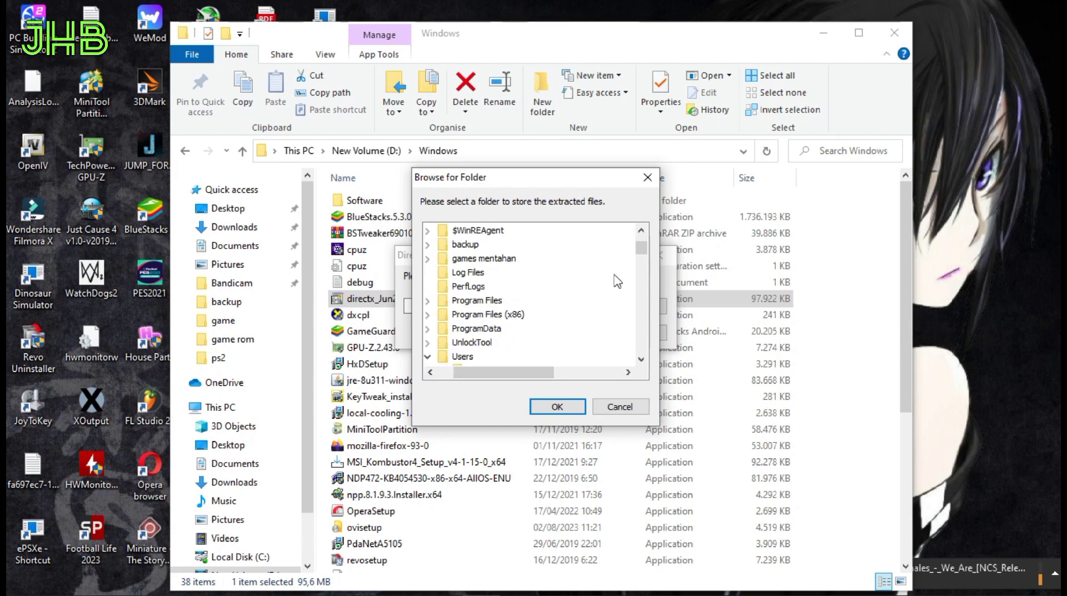
left_click_drag(645, 255, 645, 361)
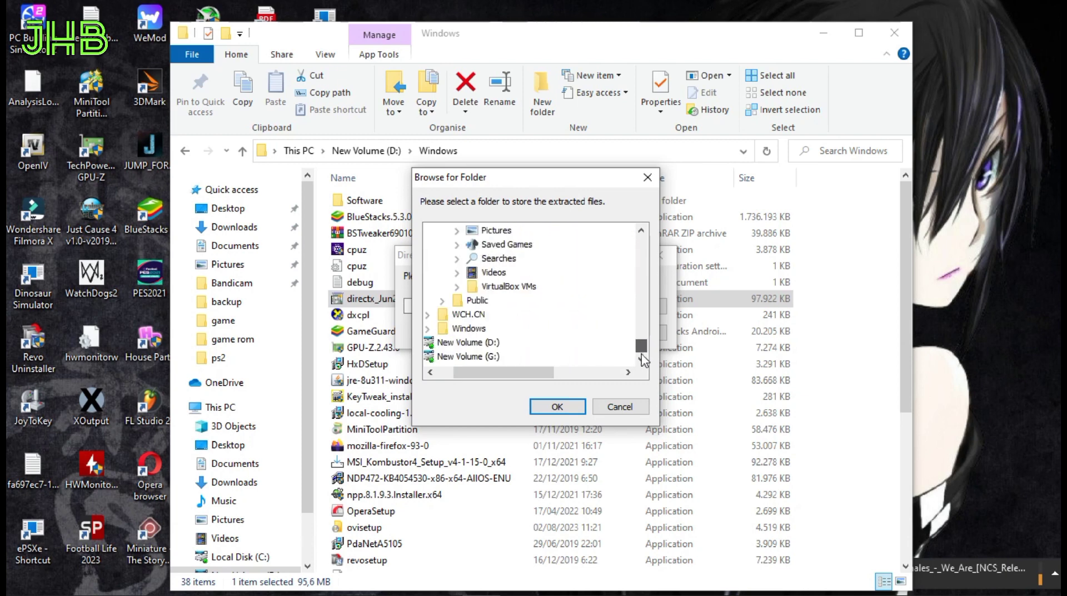
left_click(482, 345)
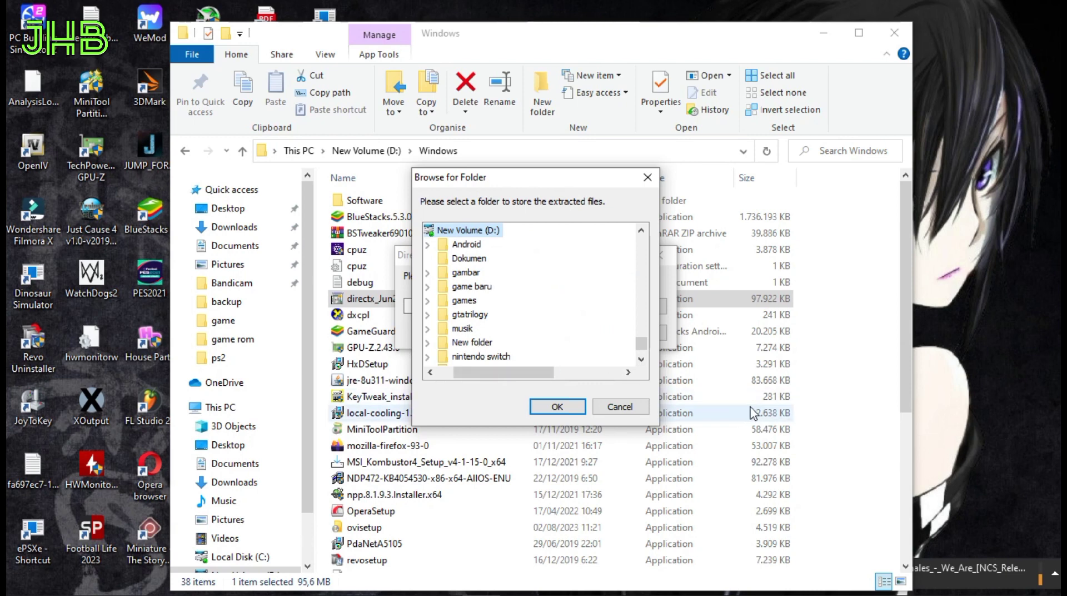
Create a new folder named directx in the root of New Volume (D:)
left_click(851, 424)
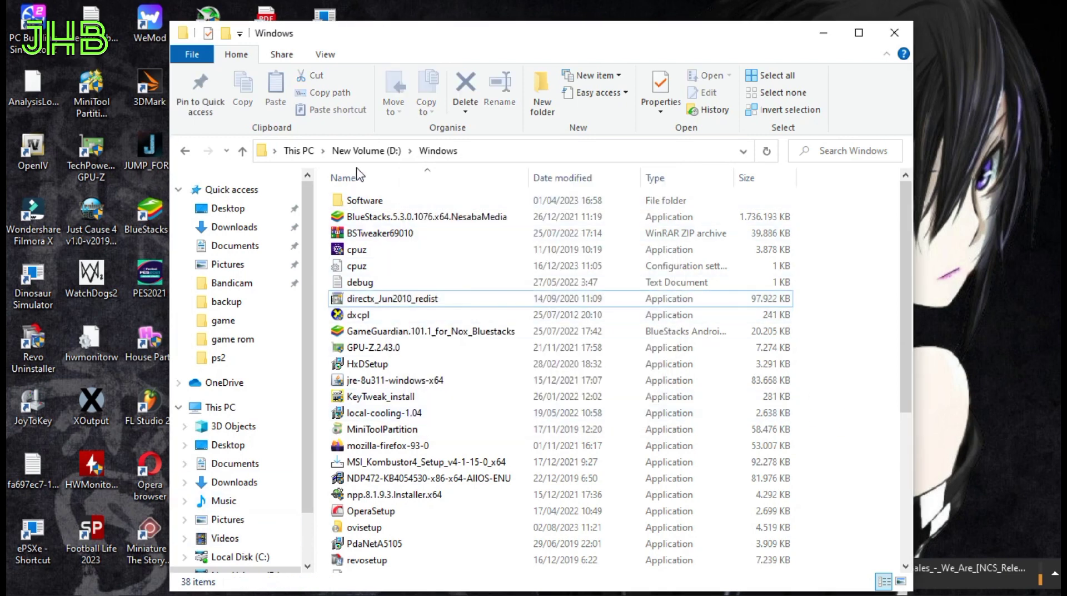
left_click(366, 151)
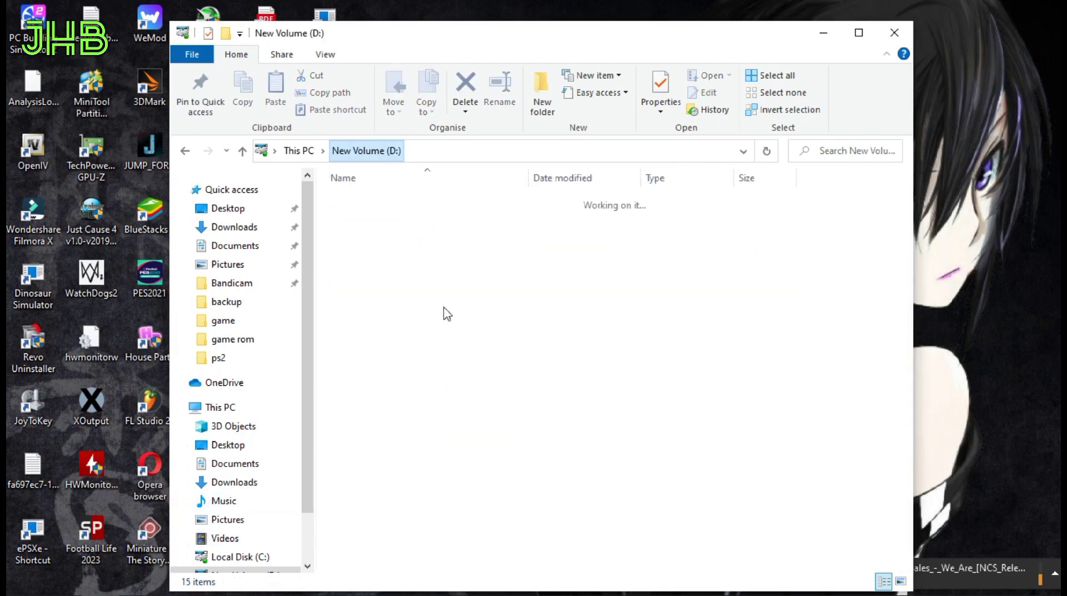
right_click(389, 514)
mouse_move(457, 476)
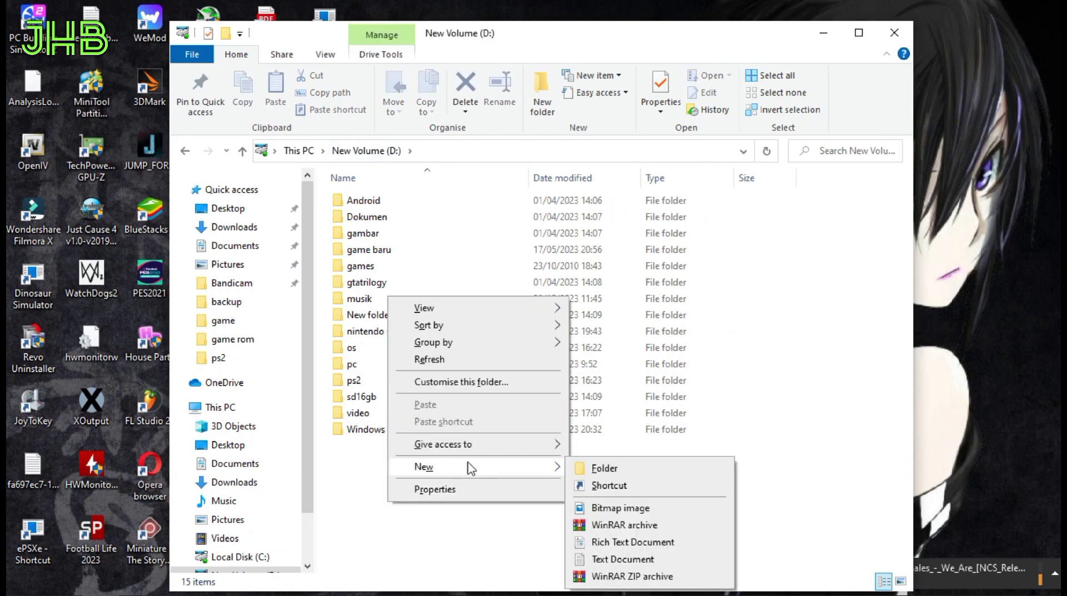
left_click(598, 469)
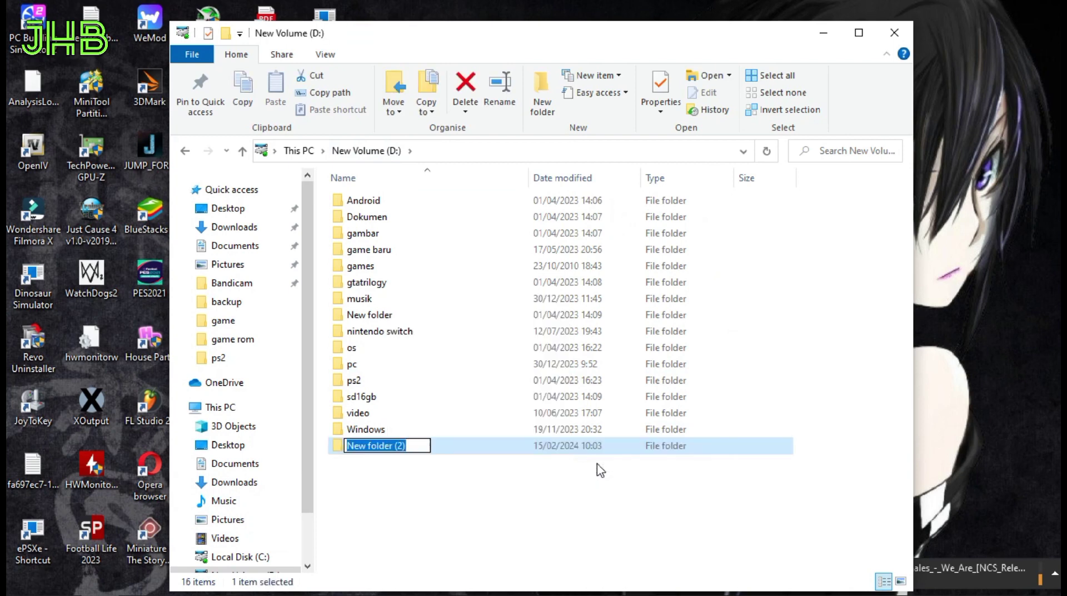
type("dir")
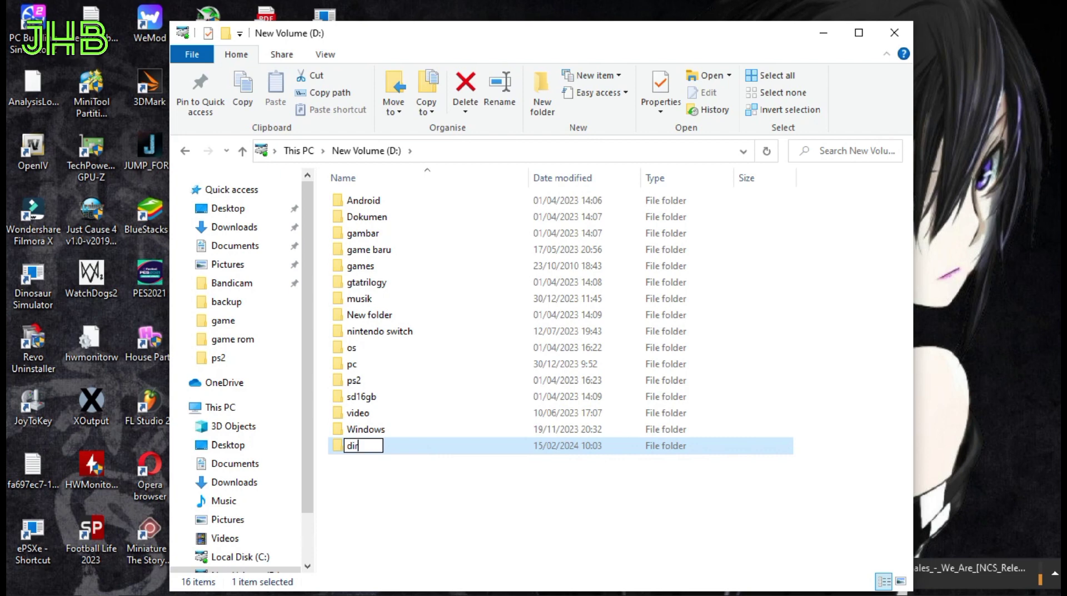
type("ect")
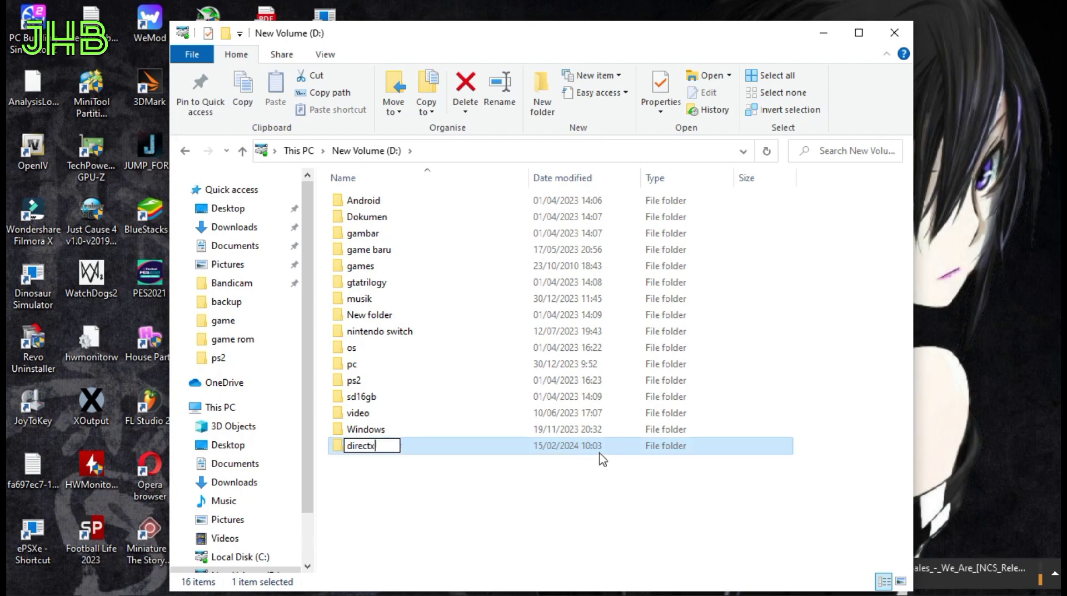
type("x")
left_click(428, 487)
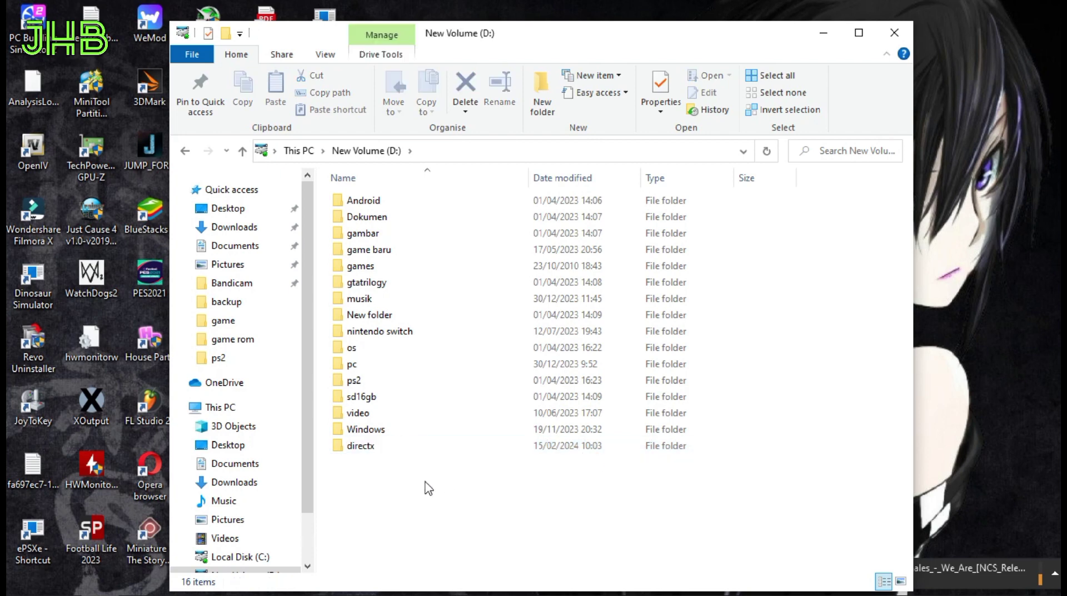
right_click(397, 473)
left_click(662, 537)
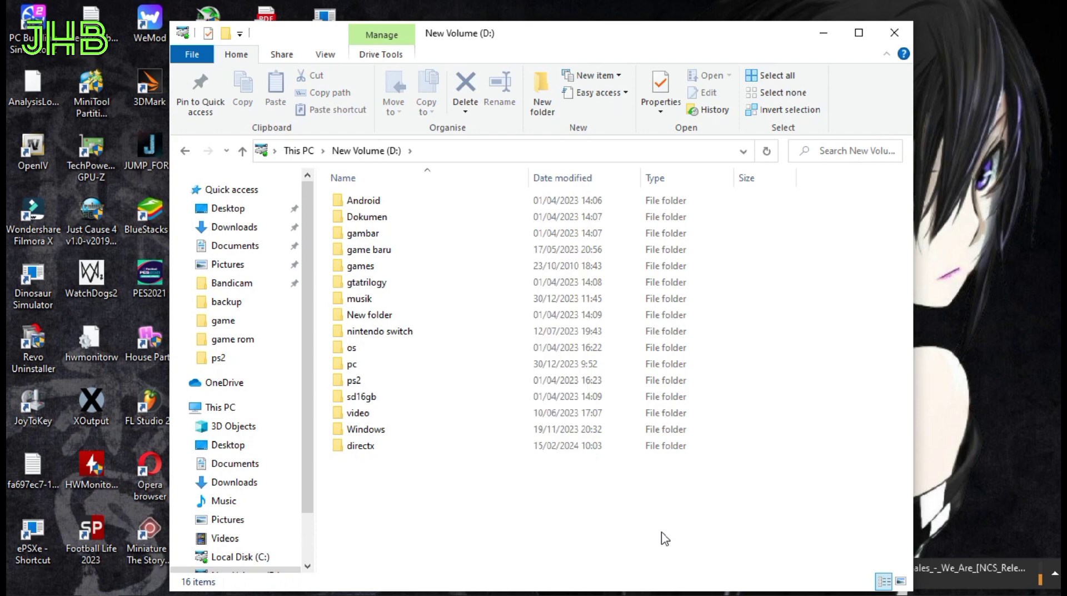
Switch back to the DirectX June 2010 SDK extractor and cancel its open folder selection
left_click(367, 450)
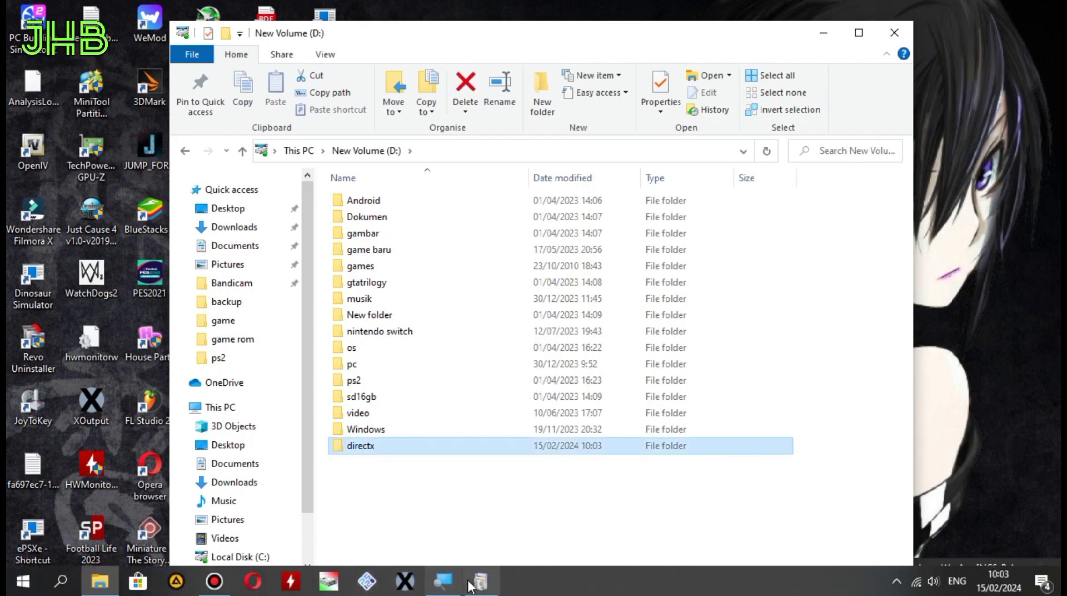
left_click(480, 580)
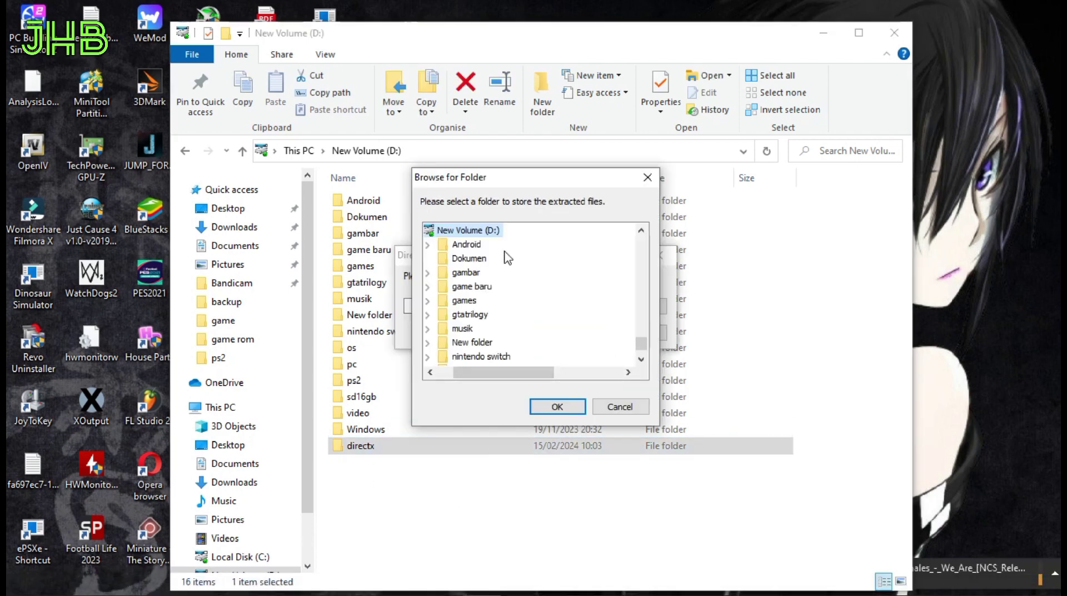
double_click(487, 231)
double_click(487, 342)
left_click(624, 409)
Choose the directx folder on New Volume (D:) as the destination and extract the DirectX files there
left_click(620, 308)
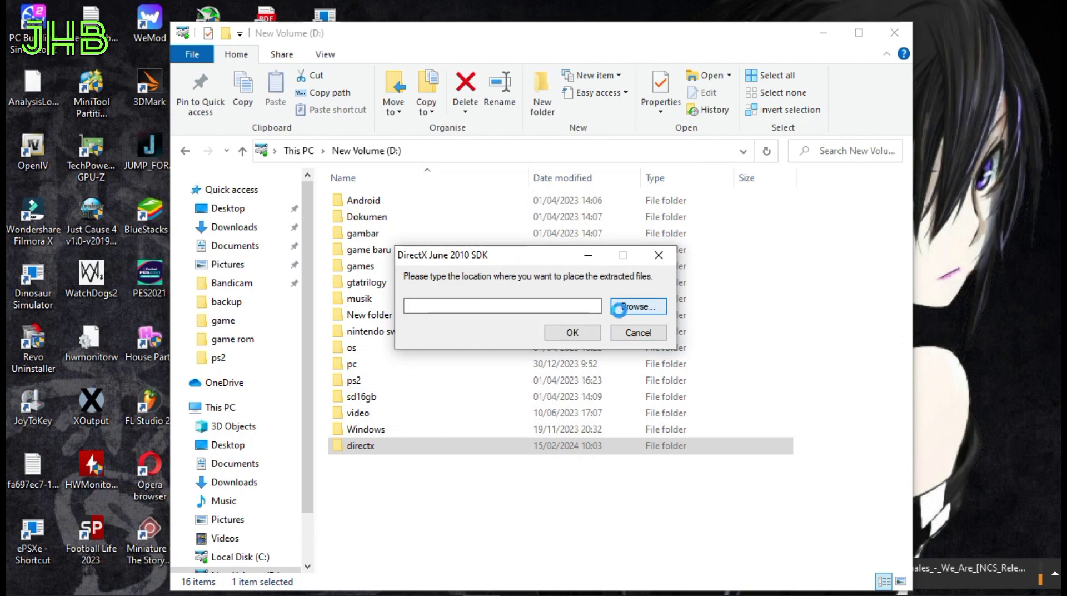
left_click_drag(641, 278, 643, 347)
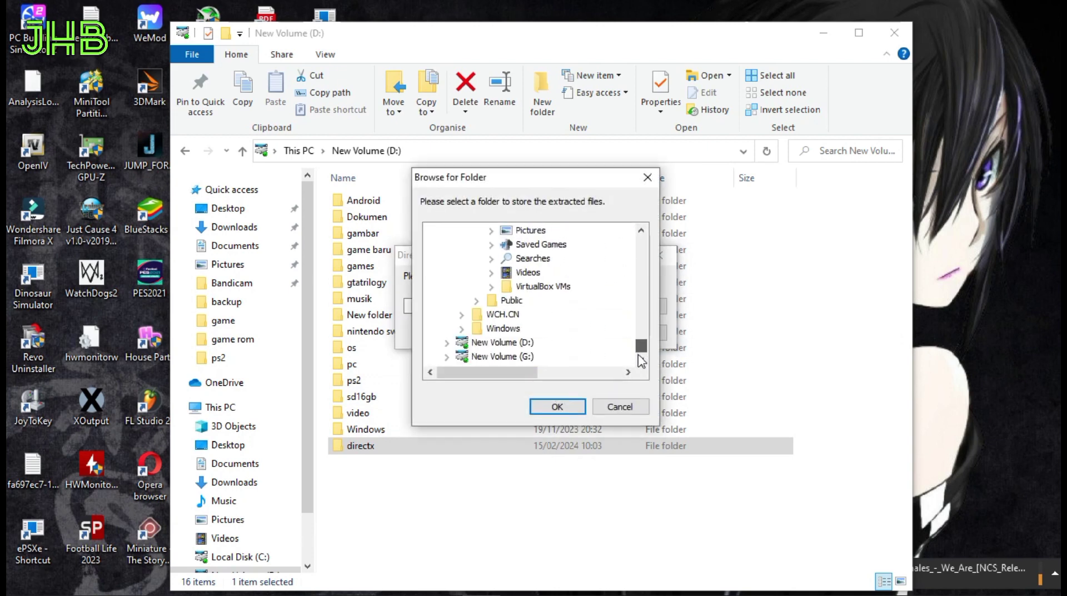
left_click(537, 345)
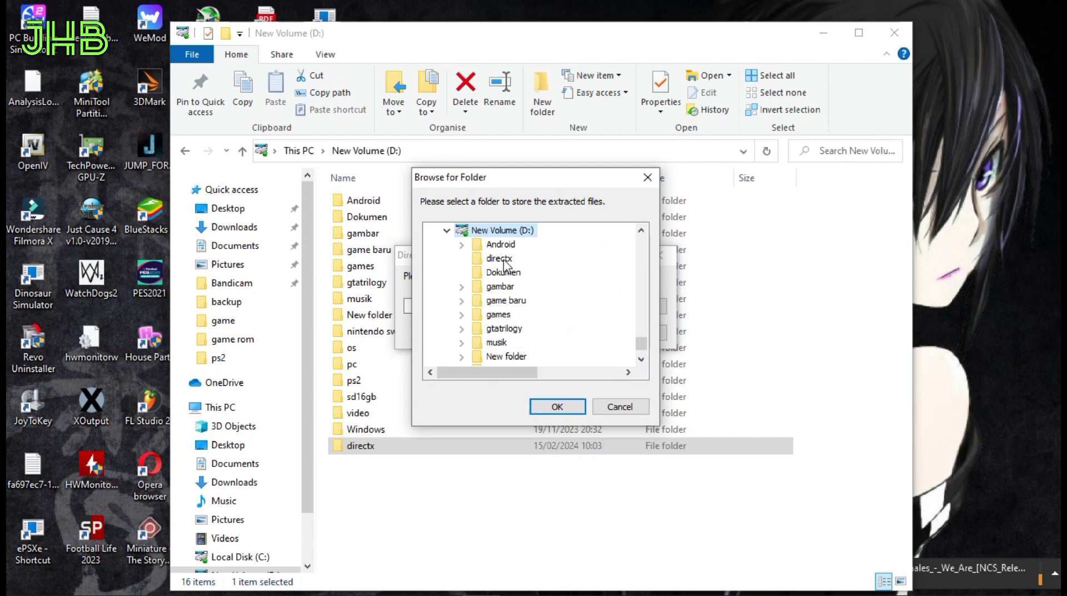
left_click(503, 262)
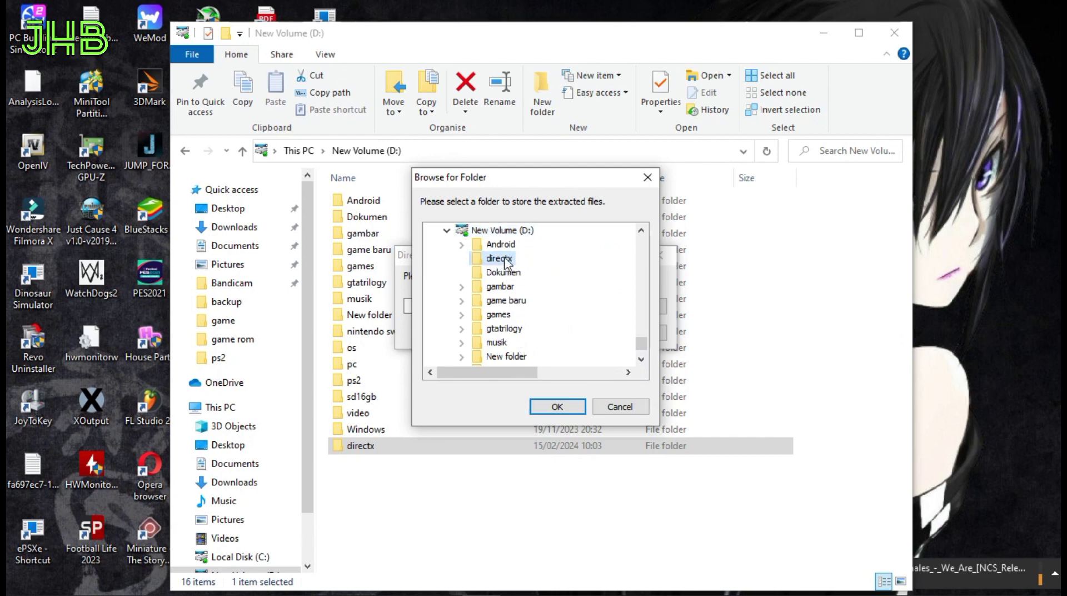
left_click(553, 406)
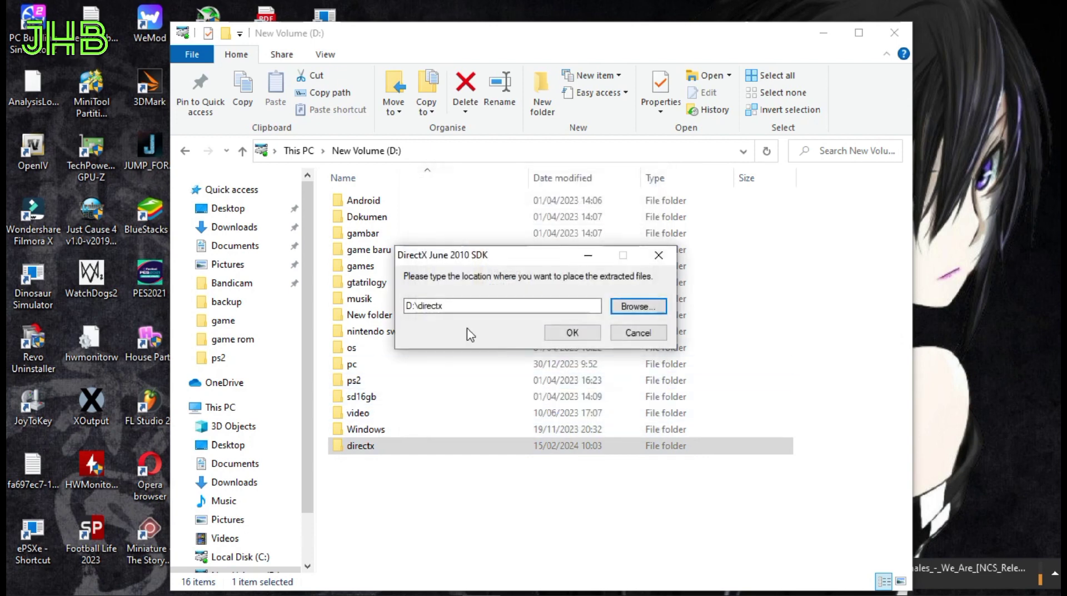
left_click(582, 341)
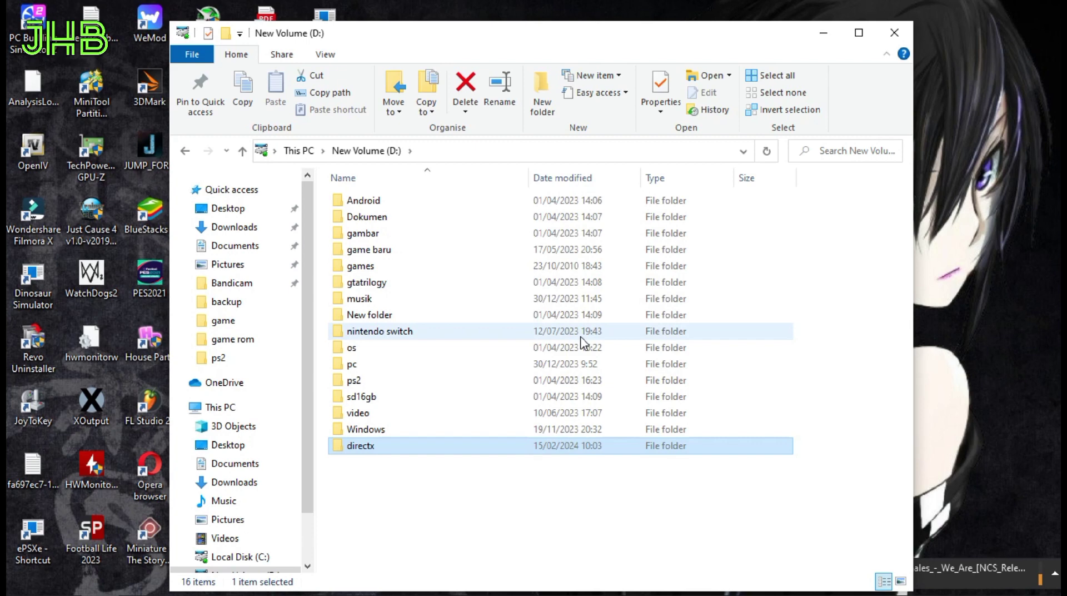
Open the directx folder on New Volume (D:) and run the DXSETUP application
left_click(401, 506)
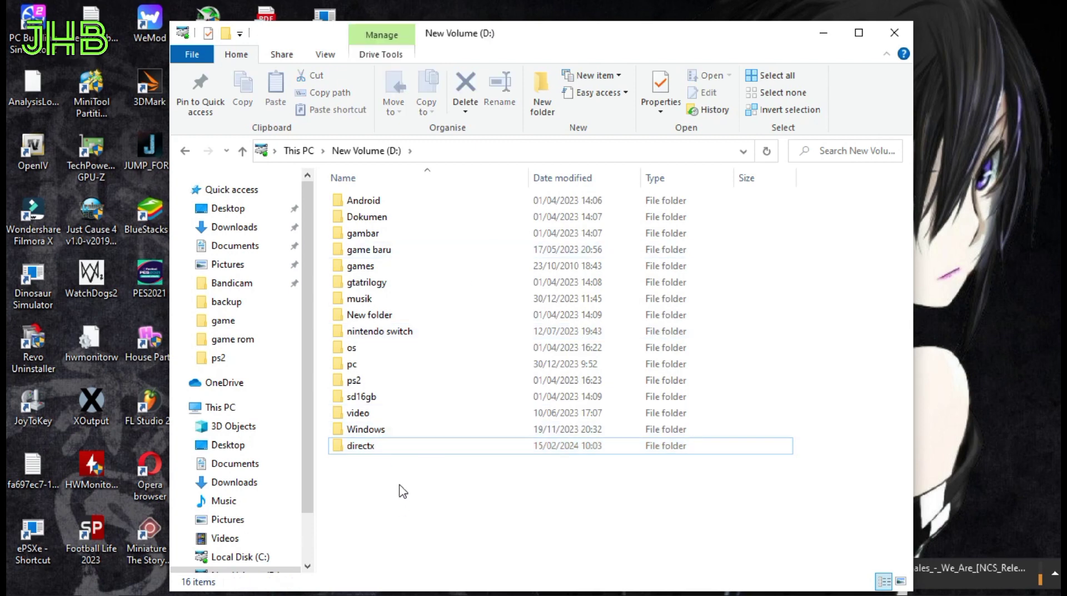
double_click(400, 445)
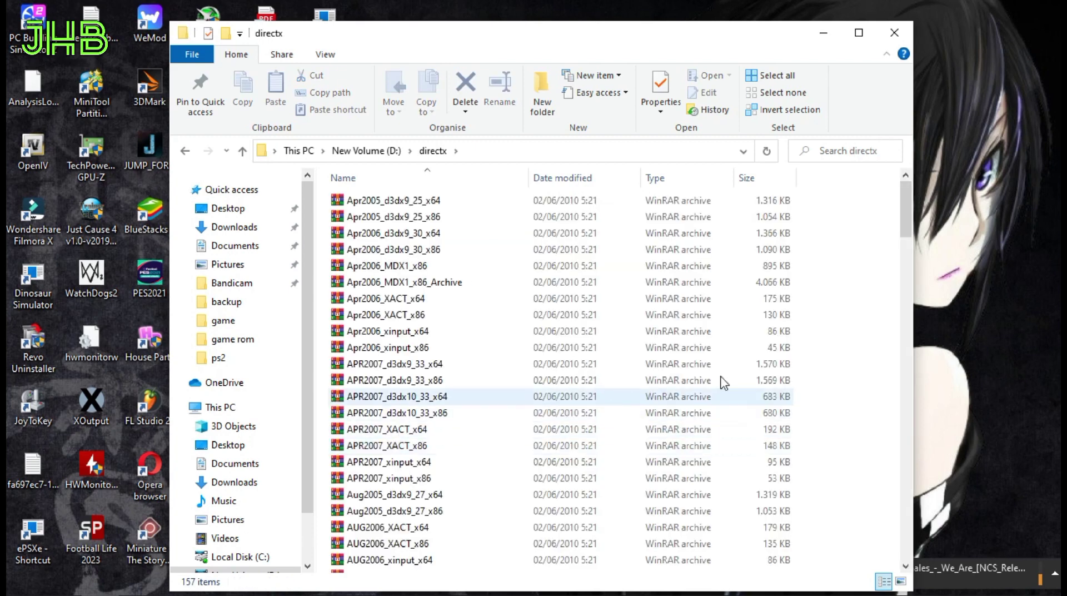
left_click_drag(906, 213, 911, 328)
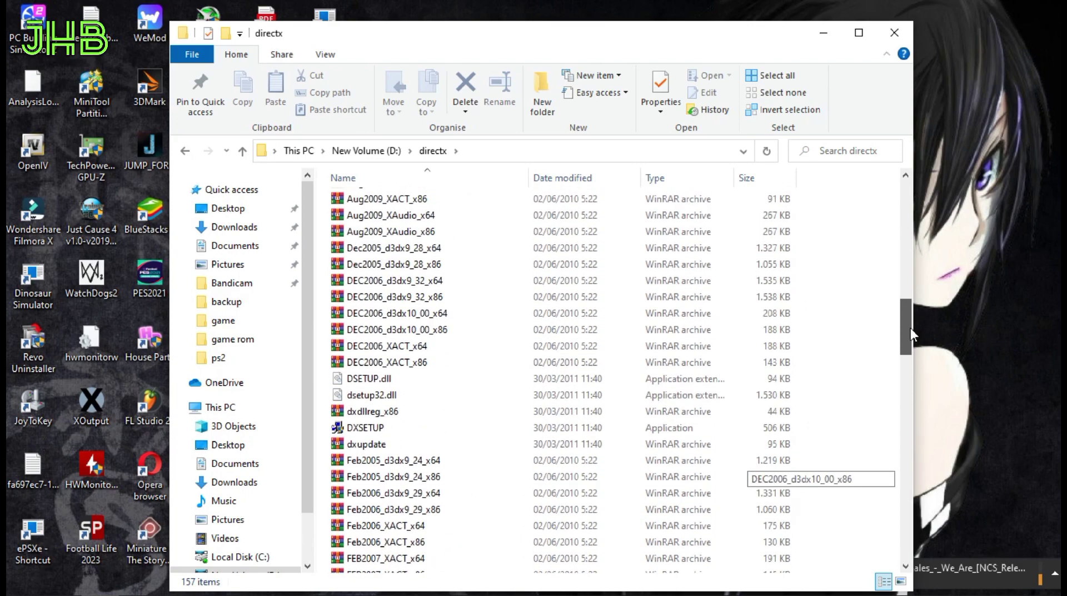
left_click(369, 444)
left_click(373, 412)
left_click(380, 430)
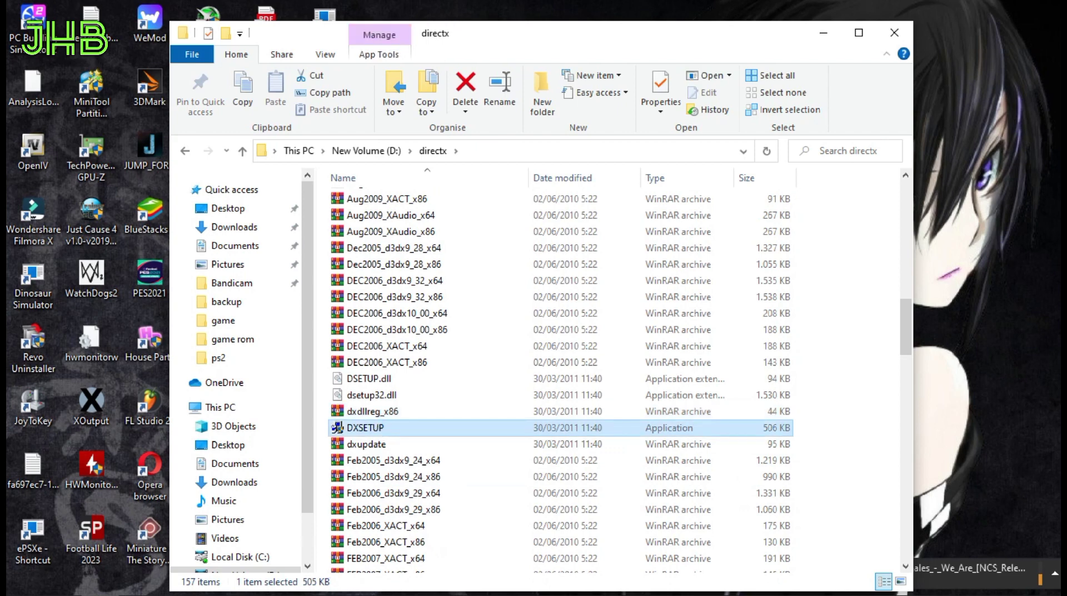
key("Return")
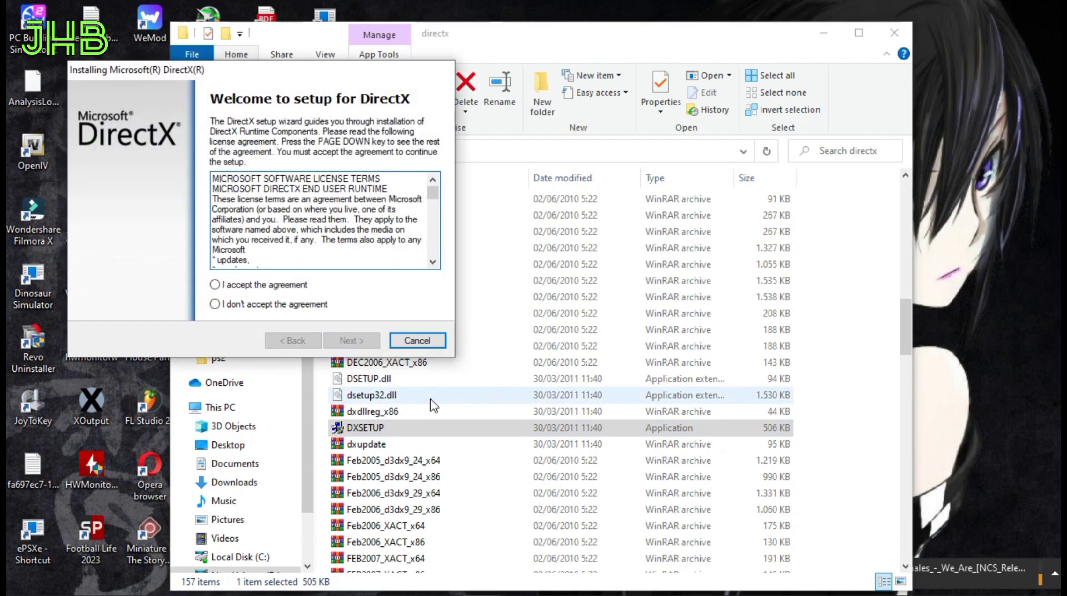
Accept the DirectX license agreement, install the runtime components, and finish the setup wizard
left_click(299, 285)
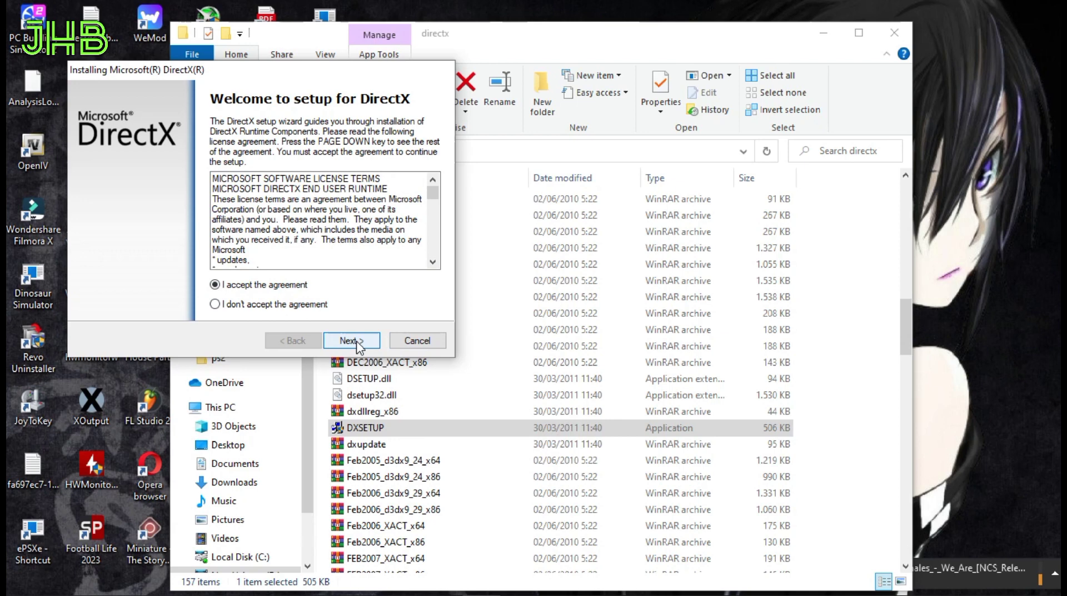
left_click(352, 341)
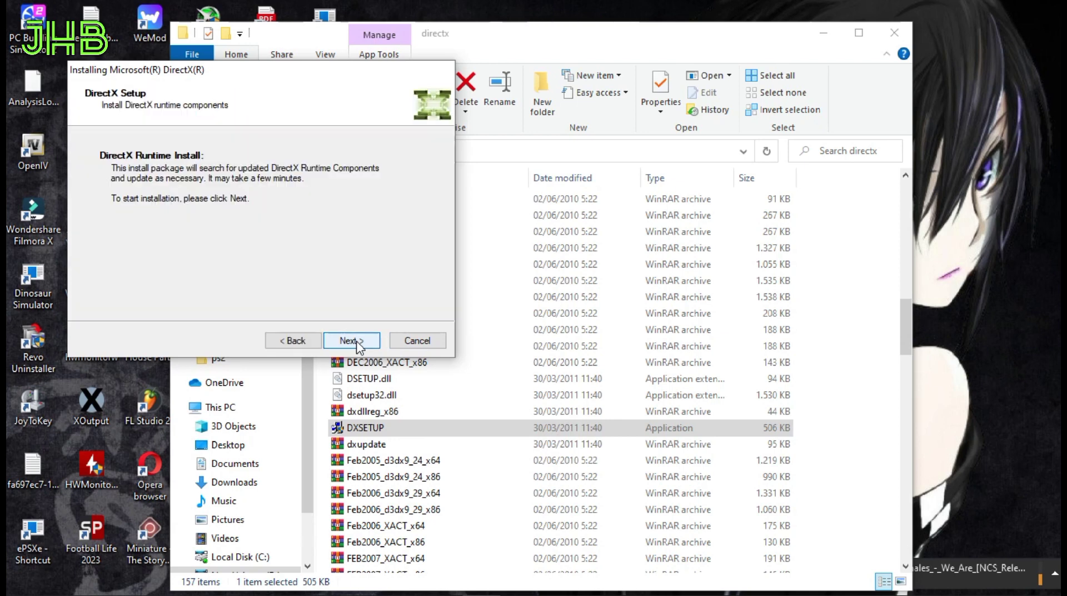
left_click(352, 341)
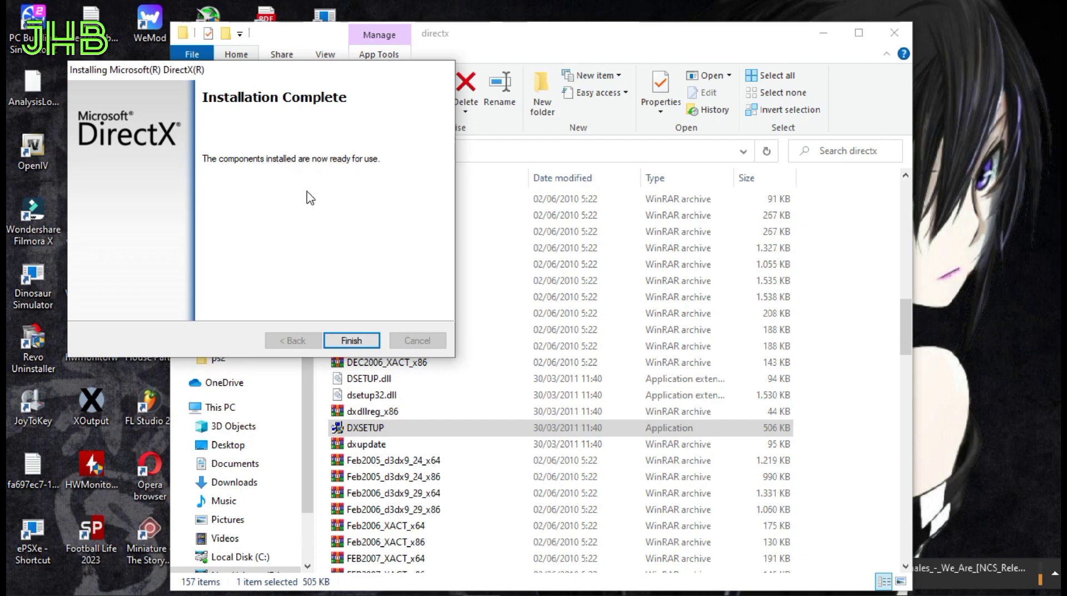
left_click(351, 340)
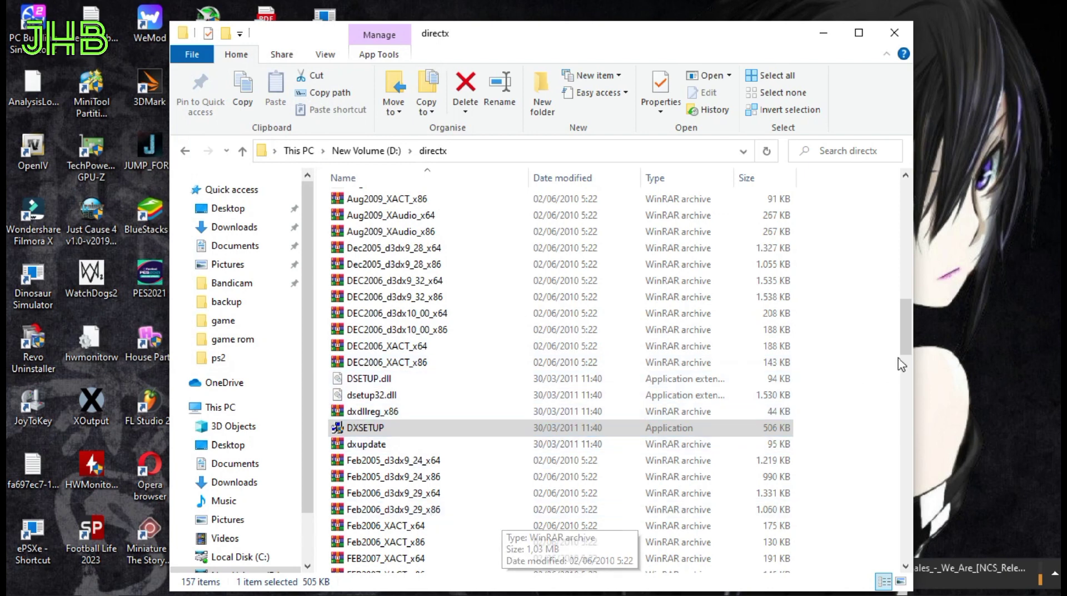
left_click_drag(906, 309, 796, 368)
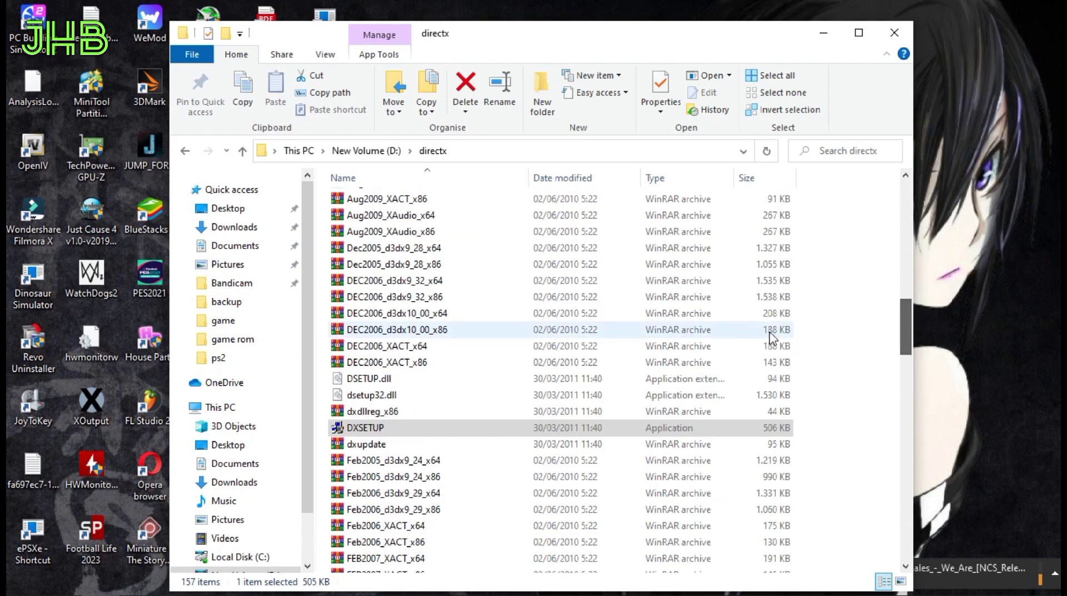
left_click(615, 364)
key("ctrl+a")
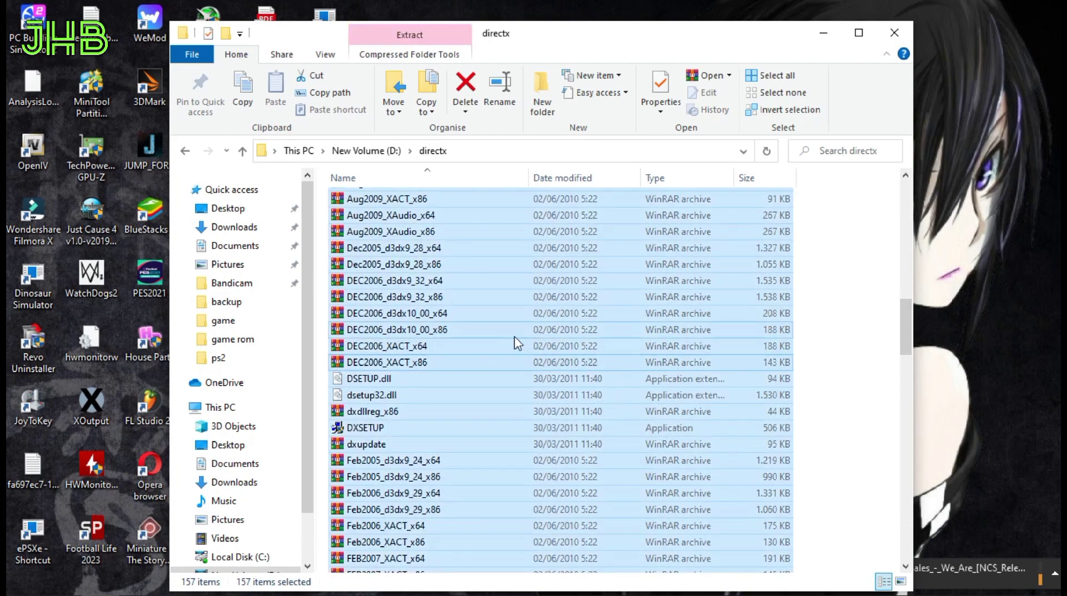
right_click(513, 339)
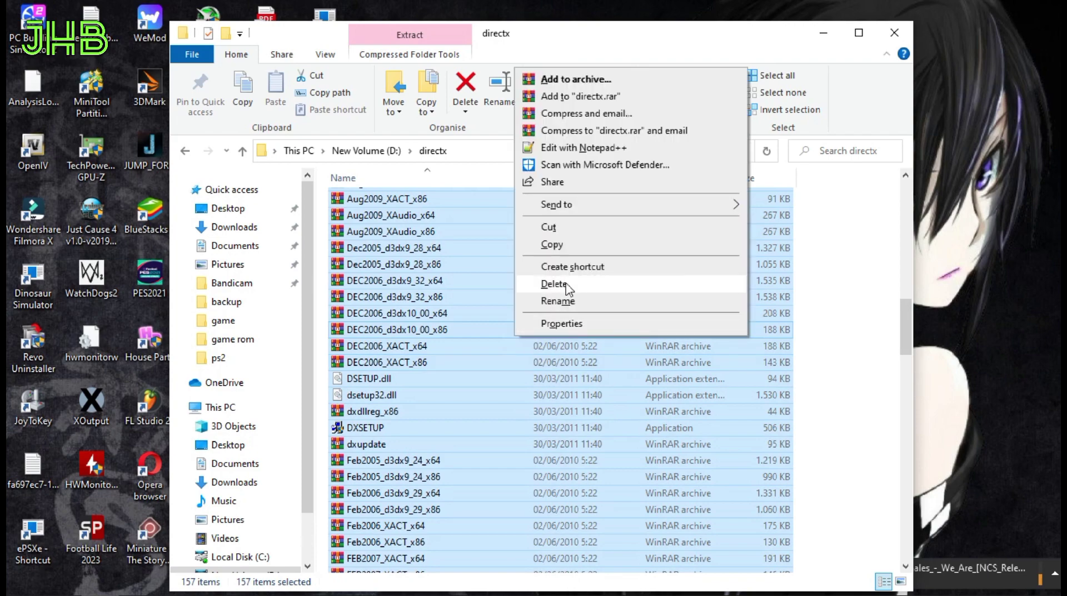
left_click(596, 329)
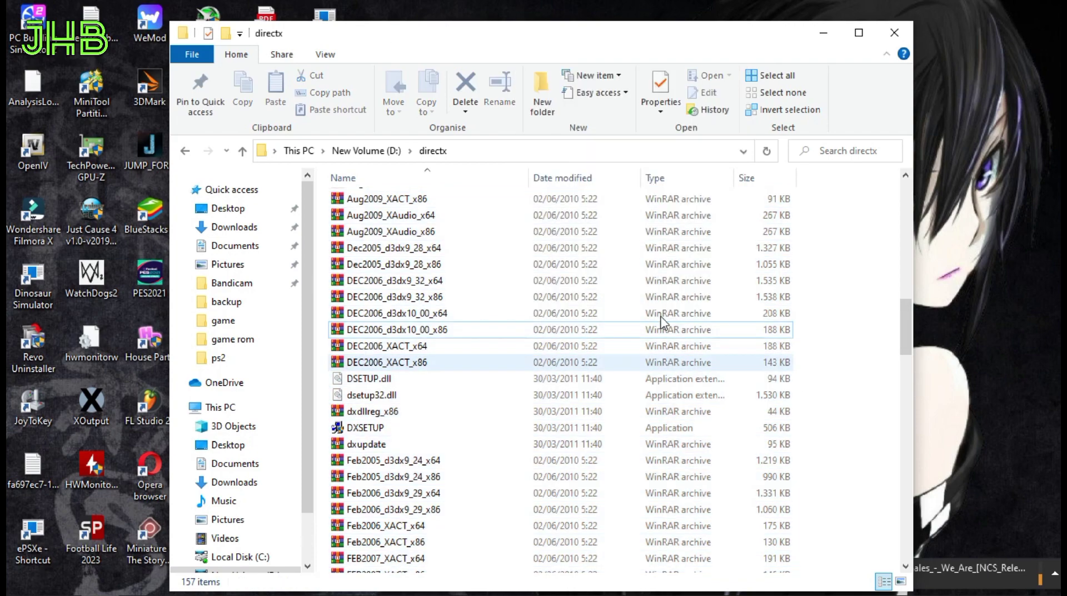
Delete the directx folder from New Volume (D:) and close the file window
left_click(376, 160)
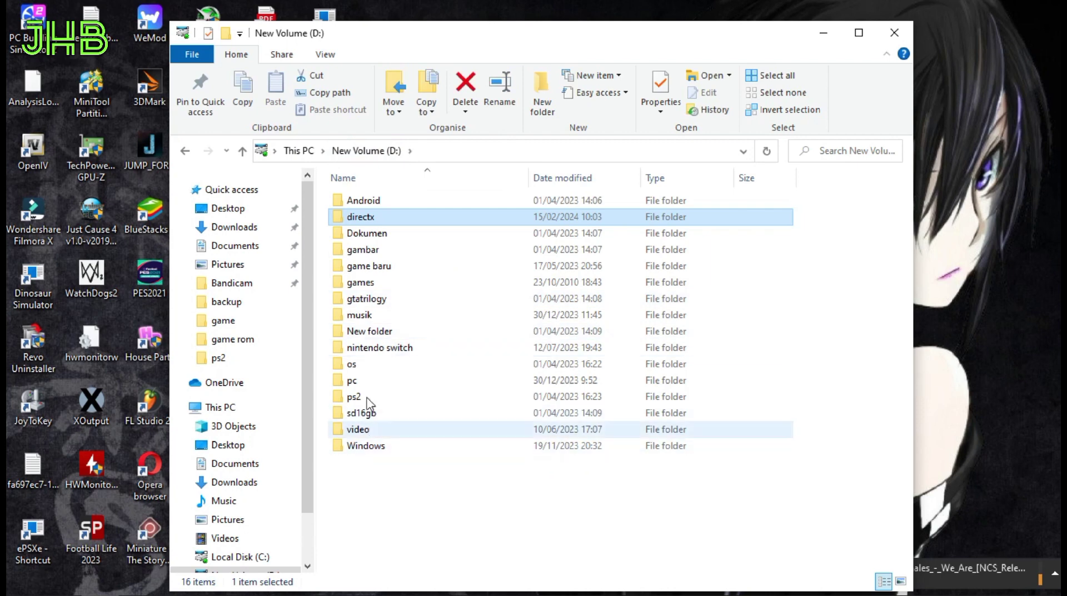
right_click(379, 217)
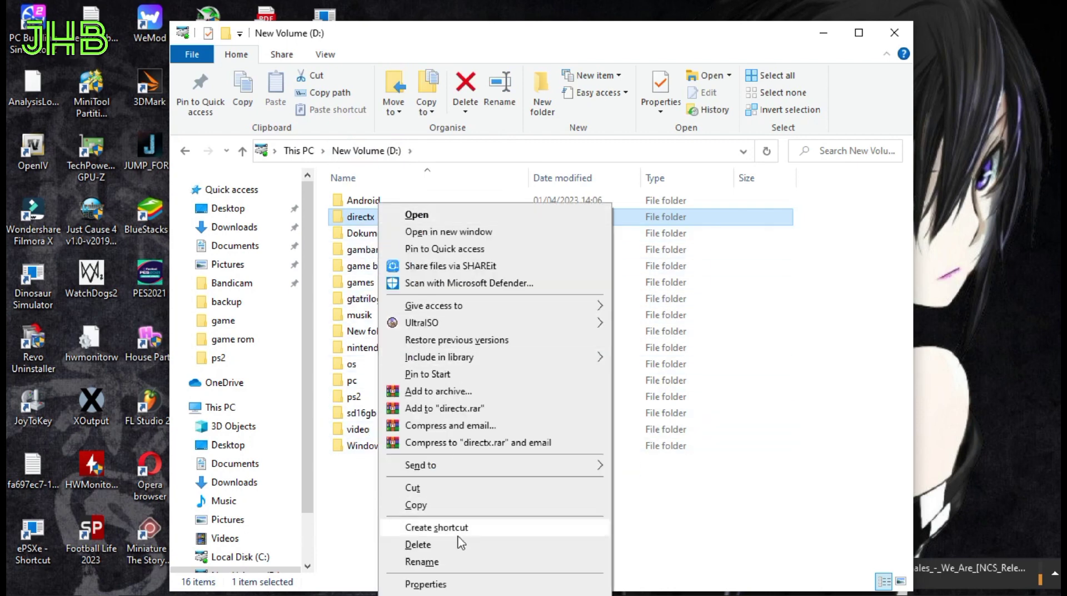
left_click(432, 545)
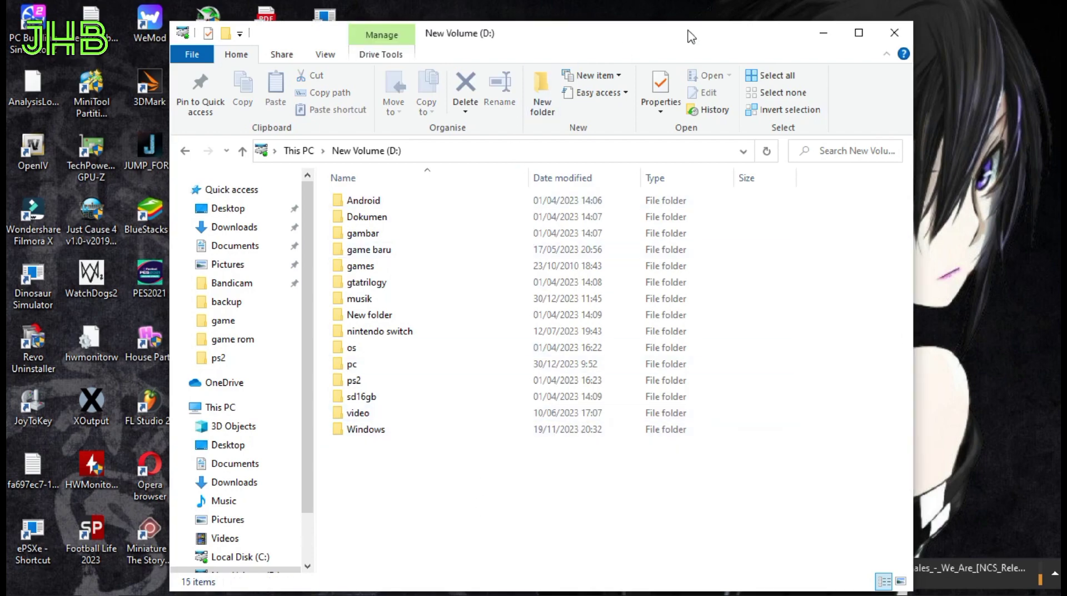
left_click(895, 33)
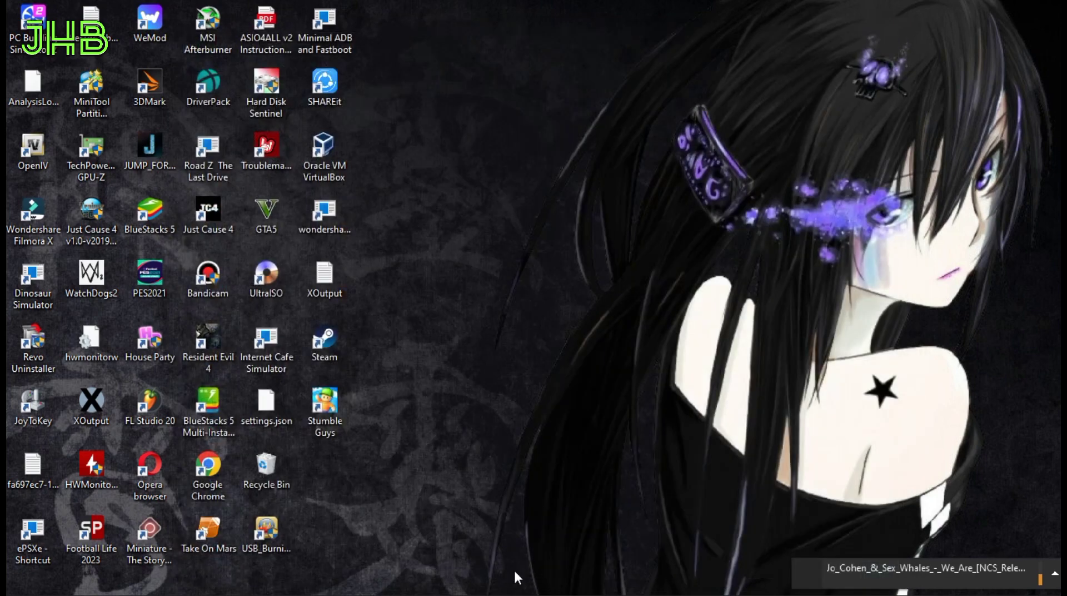
Switch to Bandicam and stop the running screen recording
mouse_move(523, 594)
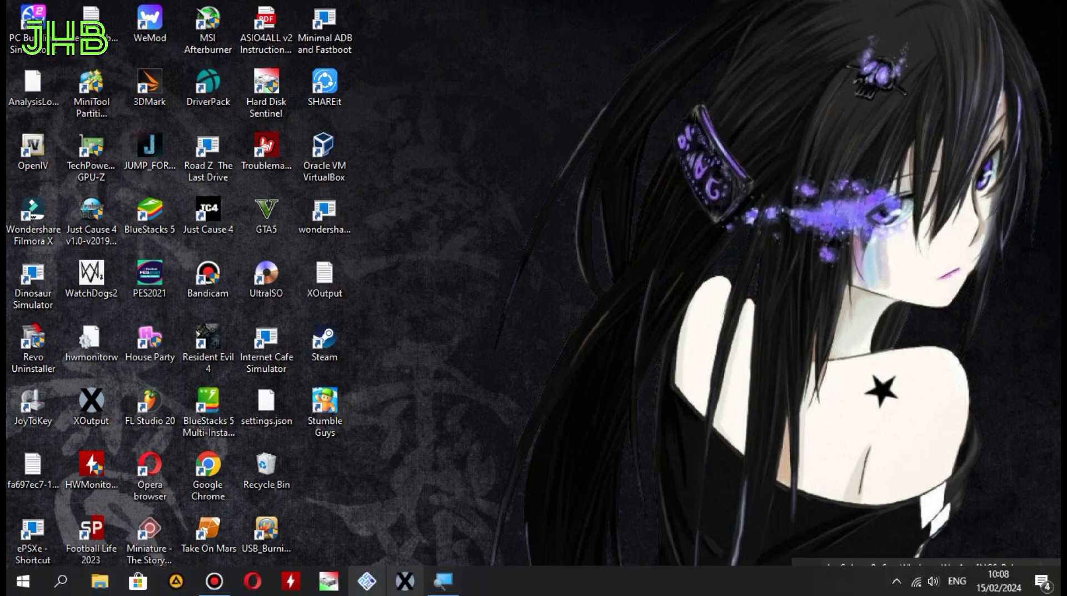
left_click(214, 581)
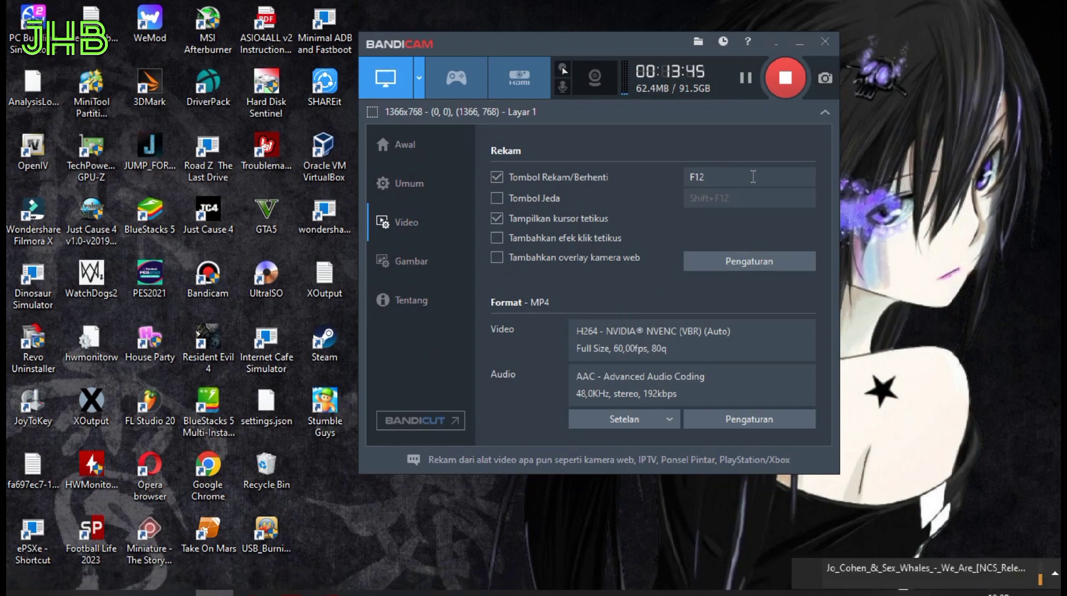
left_click(784, 80)
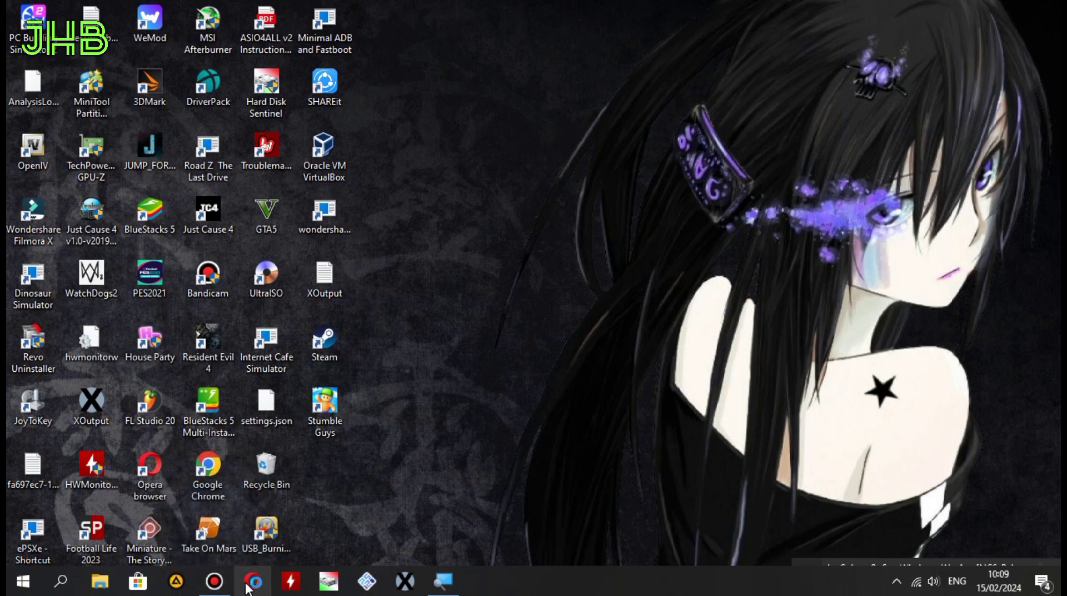
Switch to the Opera browser, close the DirectX download tab, and search the web for "net framework pc download"
left_click(248, 583)
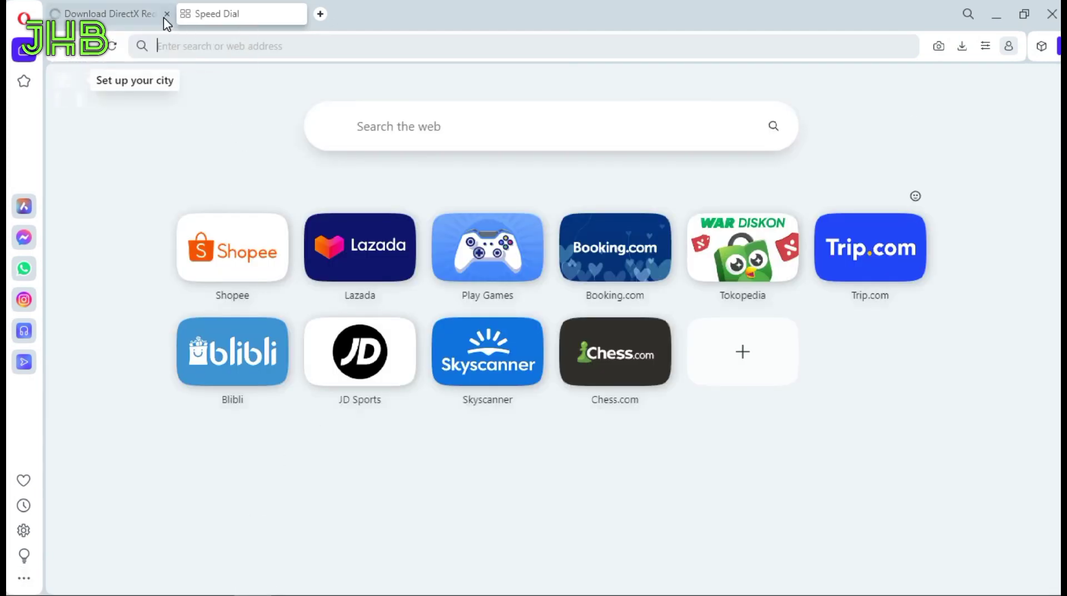
left_click(167, 13)
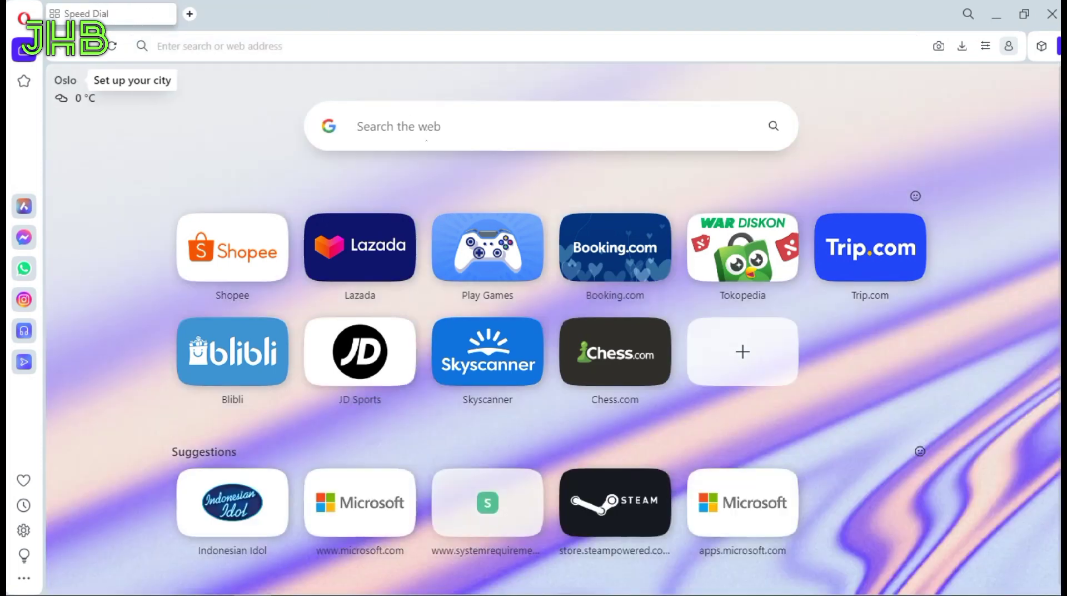
type("net frame")
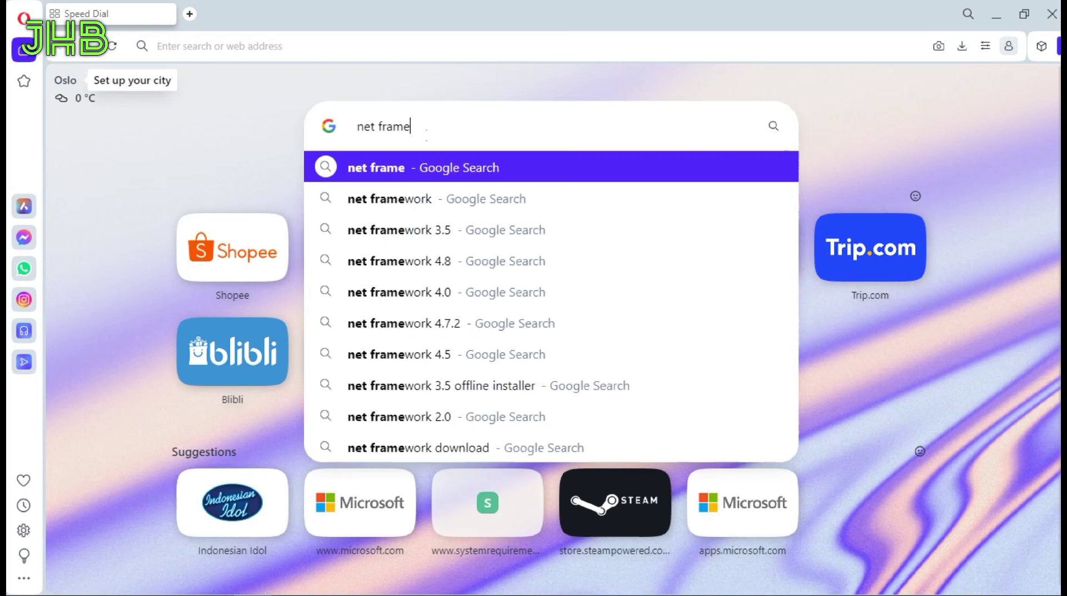
type("work p")
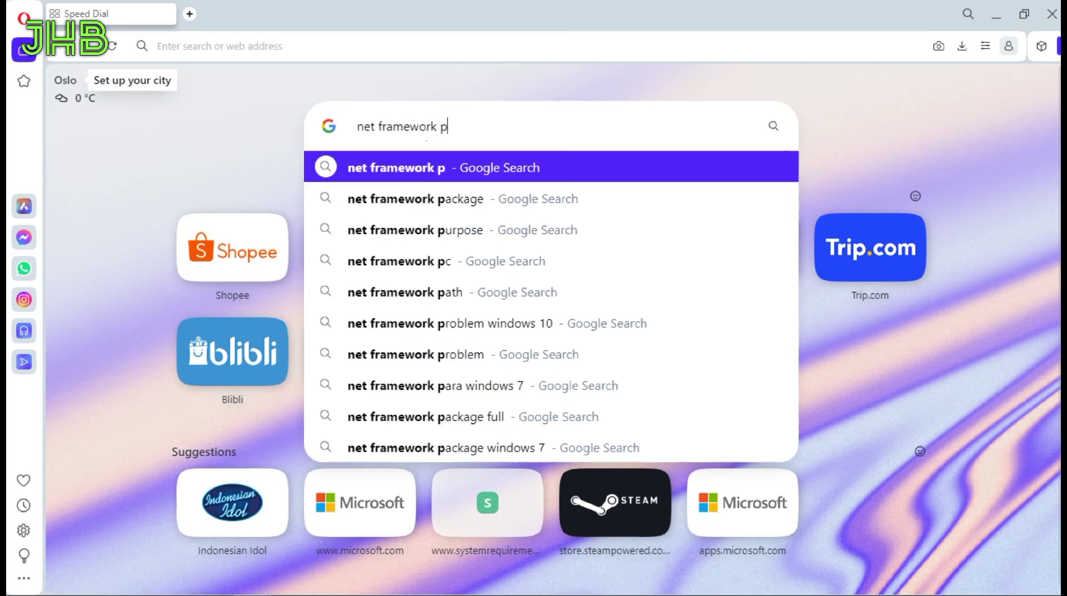
type("c download")
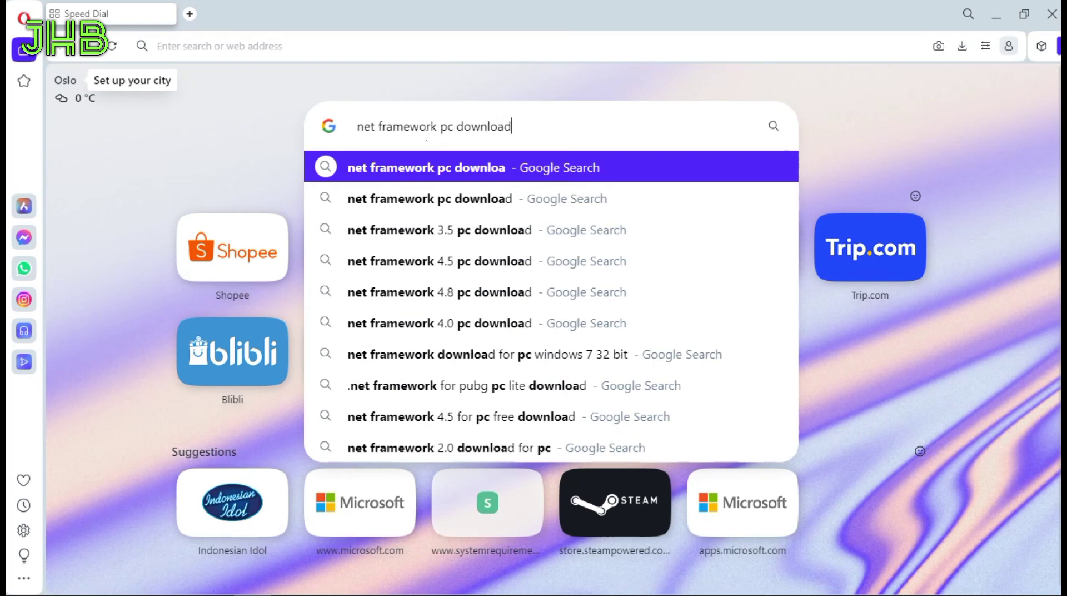
key("Return")
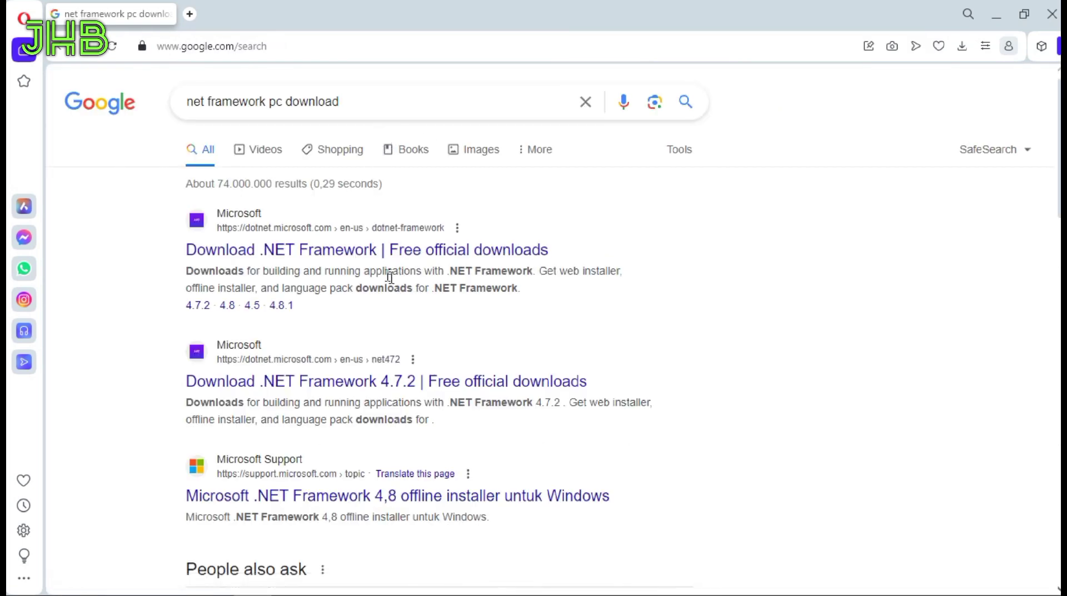
Look through the Microsoft .NET Framework download results, and close the browser
scroll(430, 348, "down", 1)
scroll(444, 373, "up", 1)
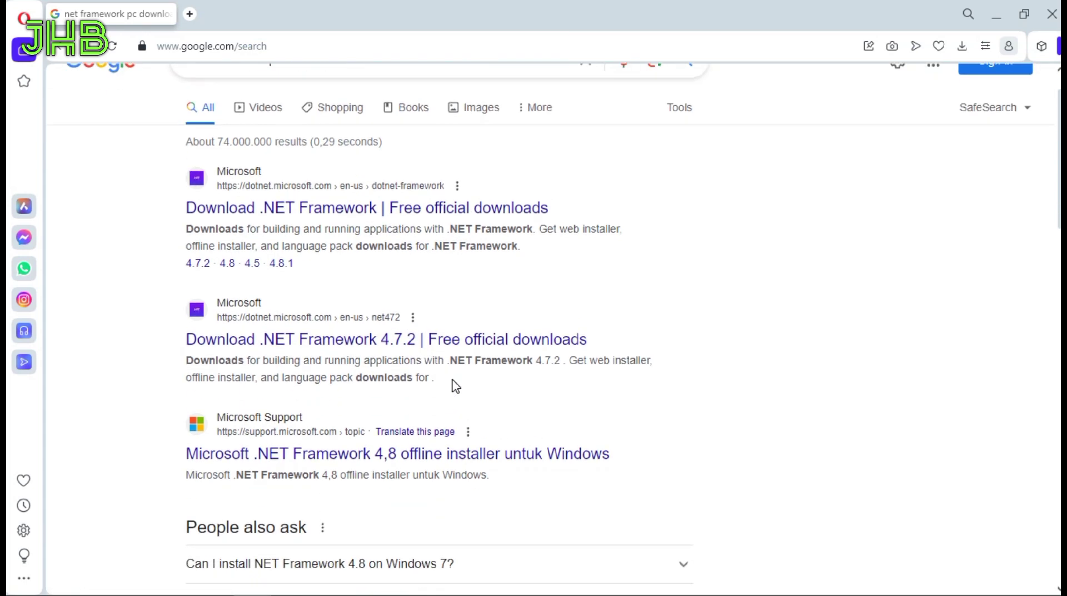
scroll(455, 444, "down", 2)
scroll(473, 352, "up", 2)
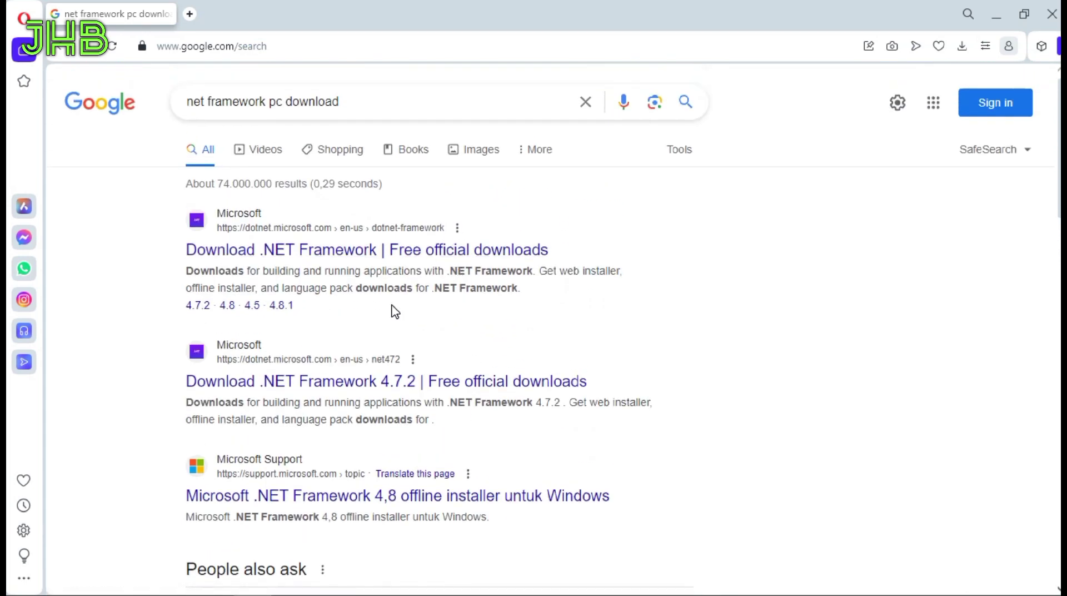
scroll(456, 342, "down", 2)
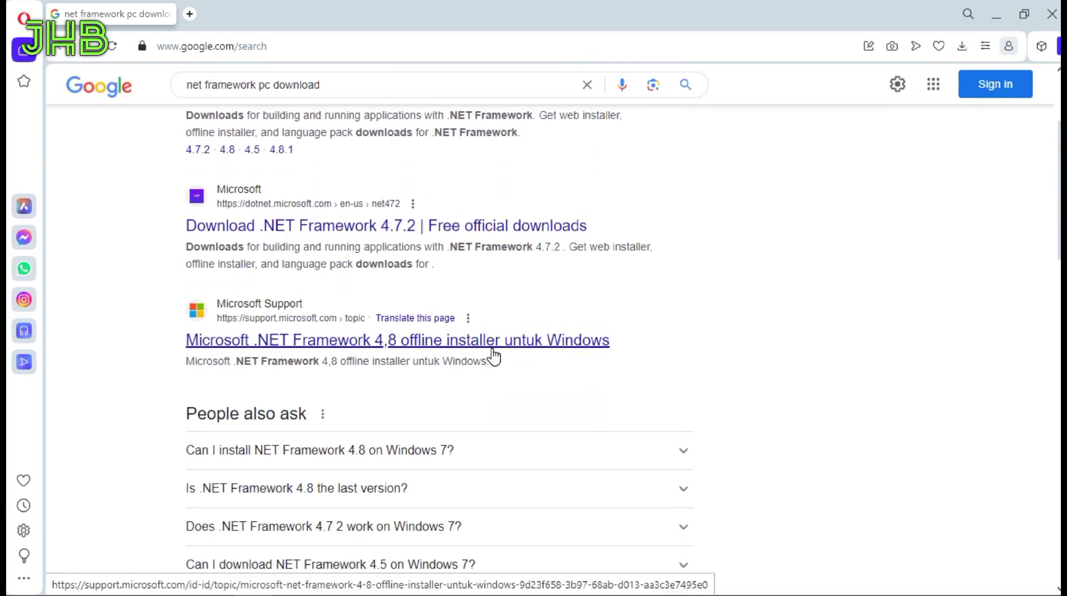
scroll(493, 354, "up", 1)
scroll(494, 356, "down", 1)
scroll(489, 351, "up", 2)
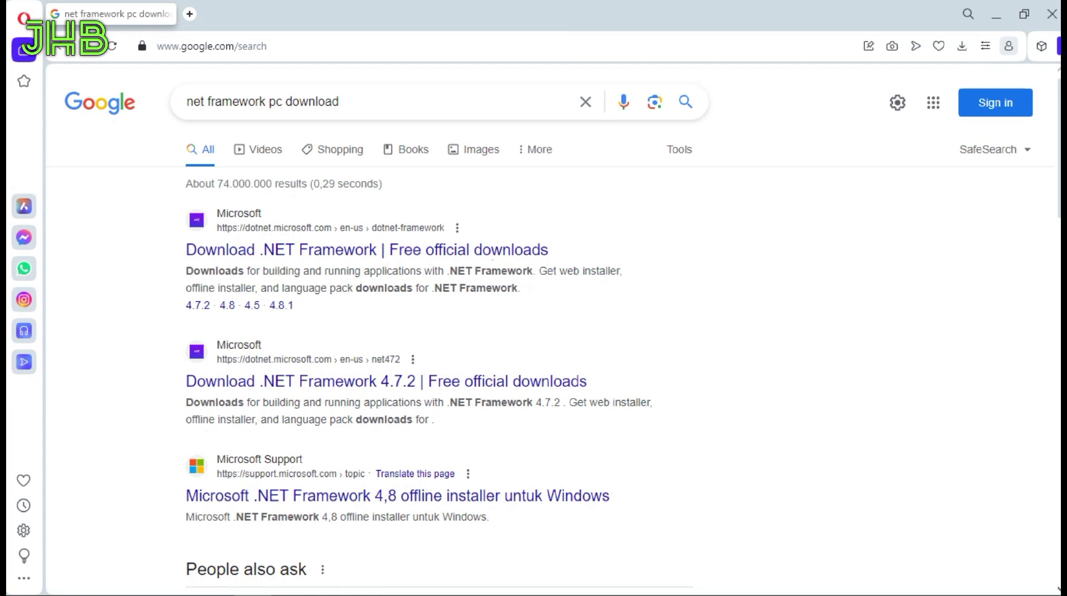
left_click(1053, 12)
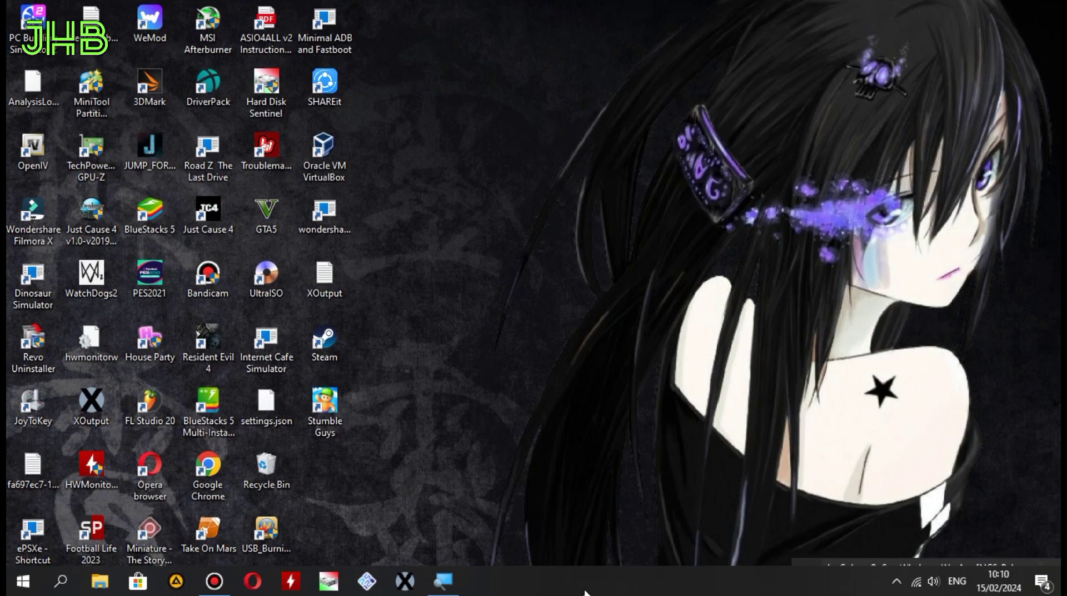
Open Control Panel through the Windows search and go to Programs to turn Windows features on or off
left_click(61, 581)
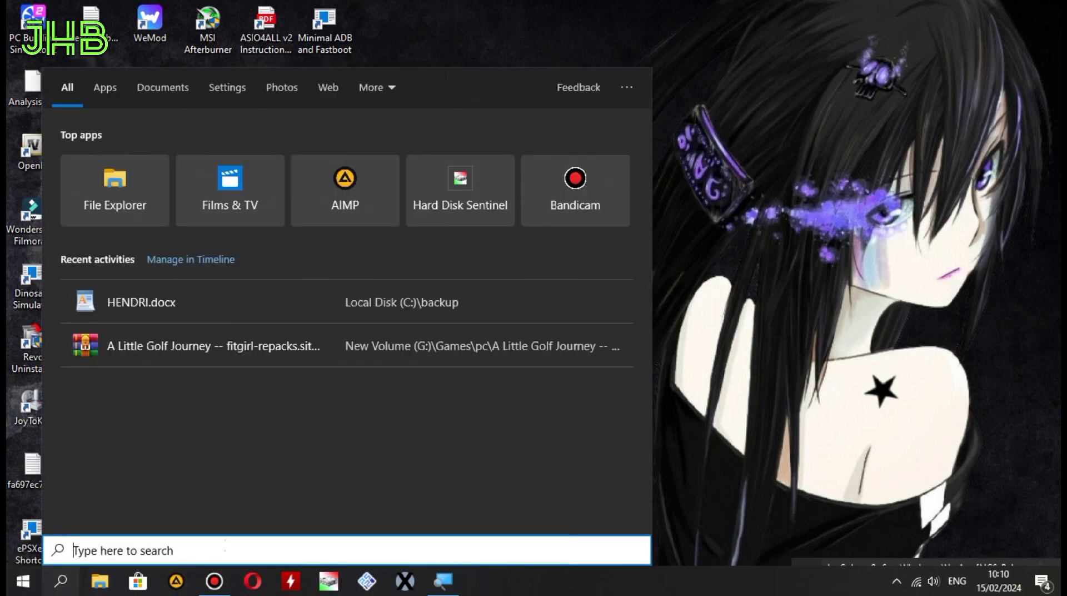
type("contr")
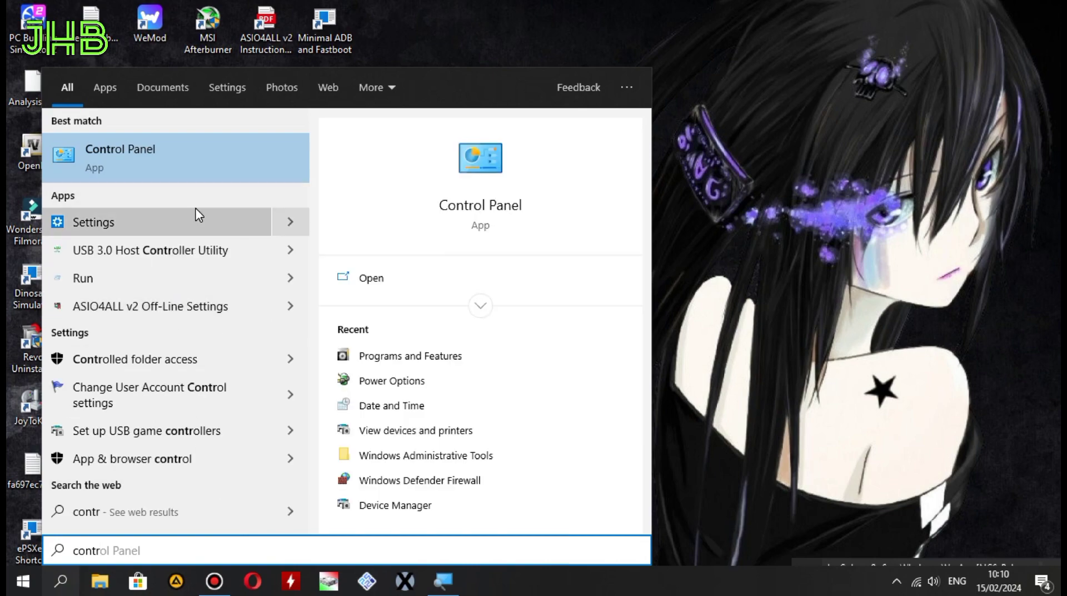
left_click(166, 157)
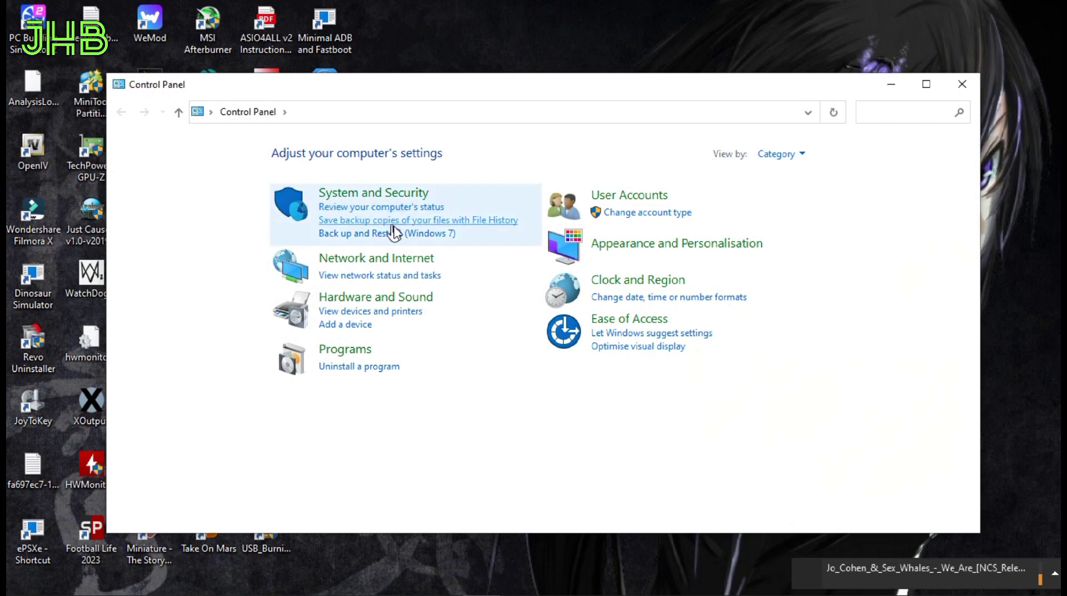
left_click(365, 300)
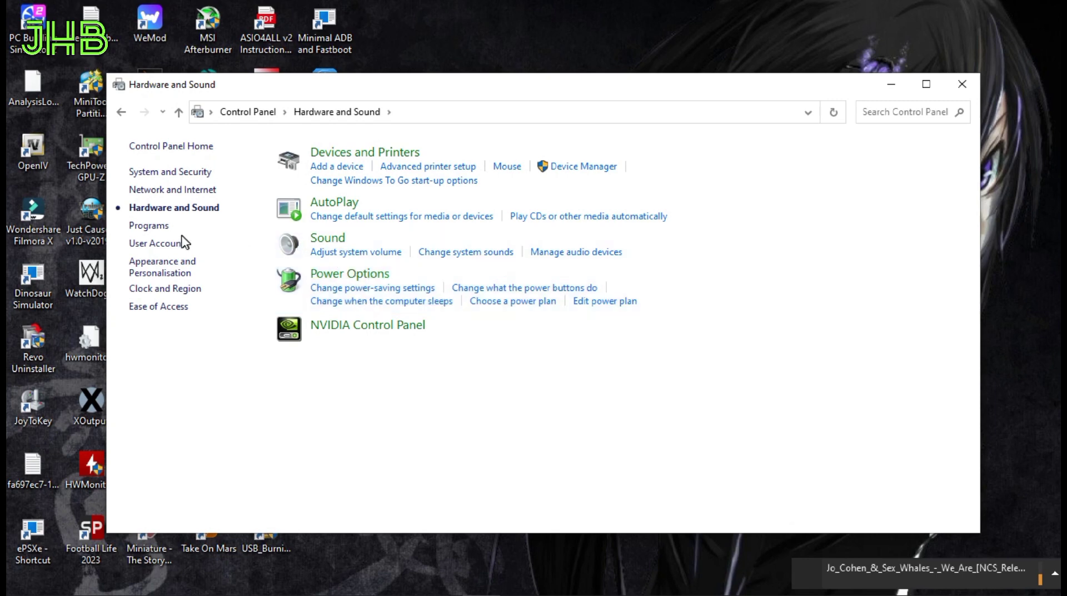
left_click(149, 226)
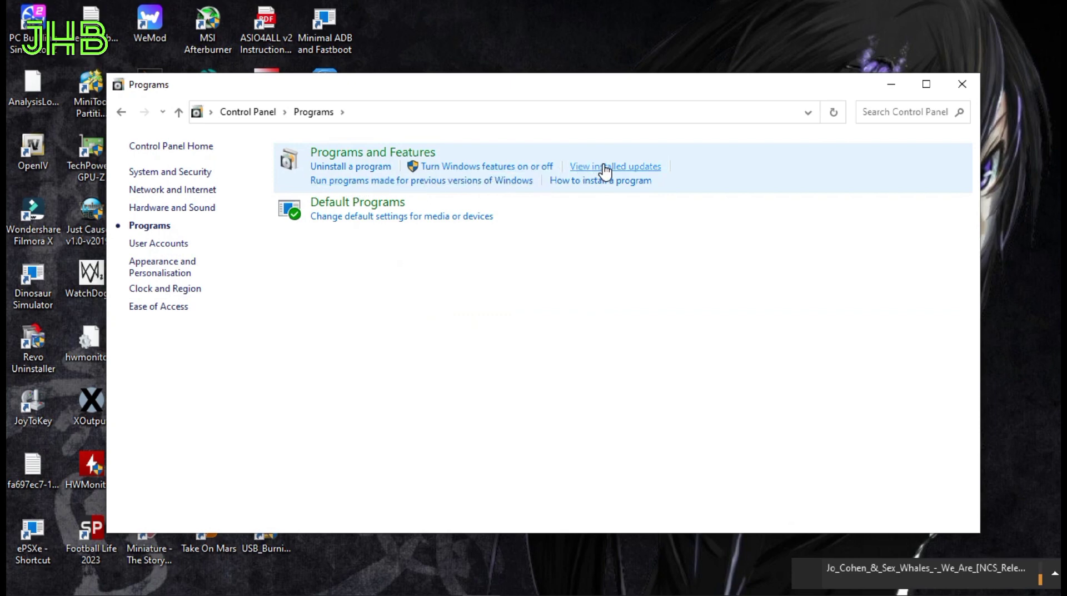
left_click(480, 169)
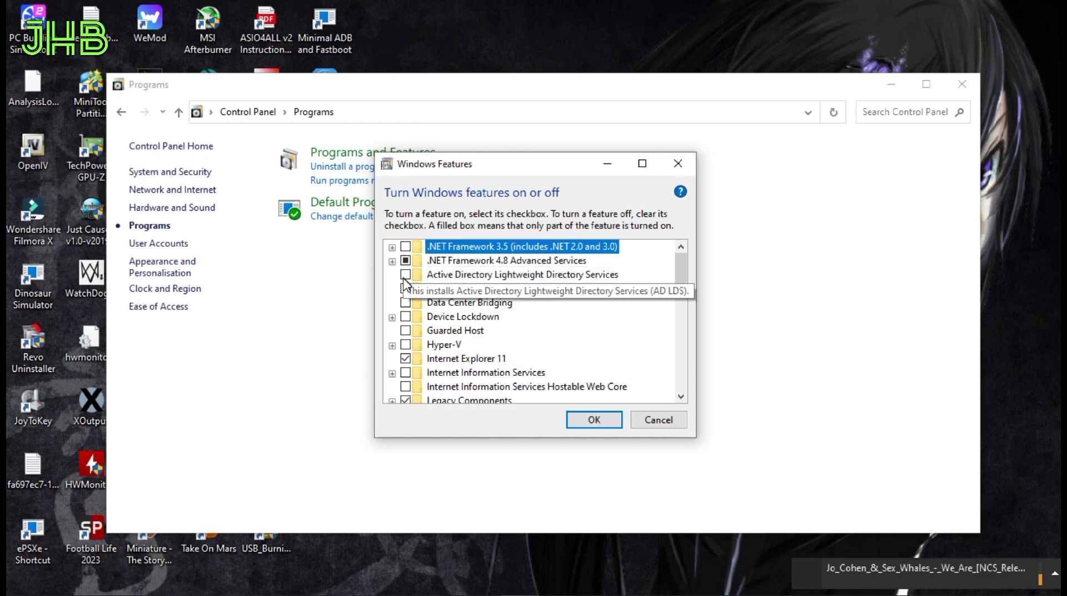
Enable .NET Framework 3.5 (includes .NET 2.0 and 3.0) and .NET Framework 4.8 Advanced Services, and apply the feature changes
left_click(406, 260)
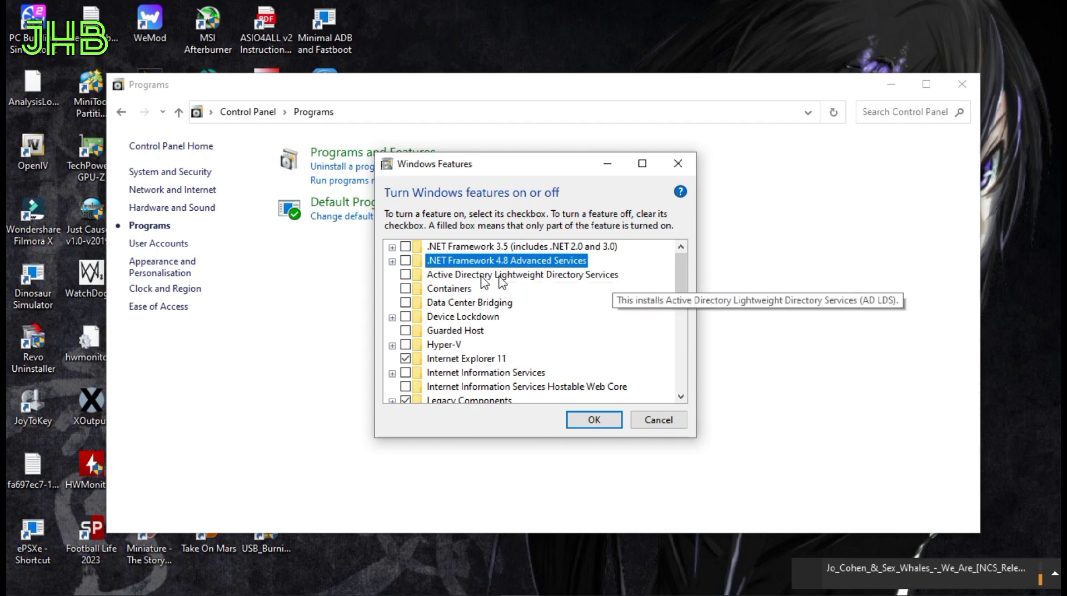
left_click(406, 246)
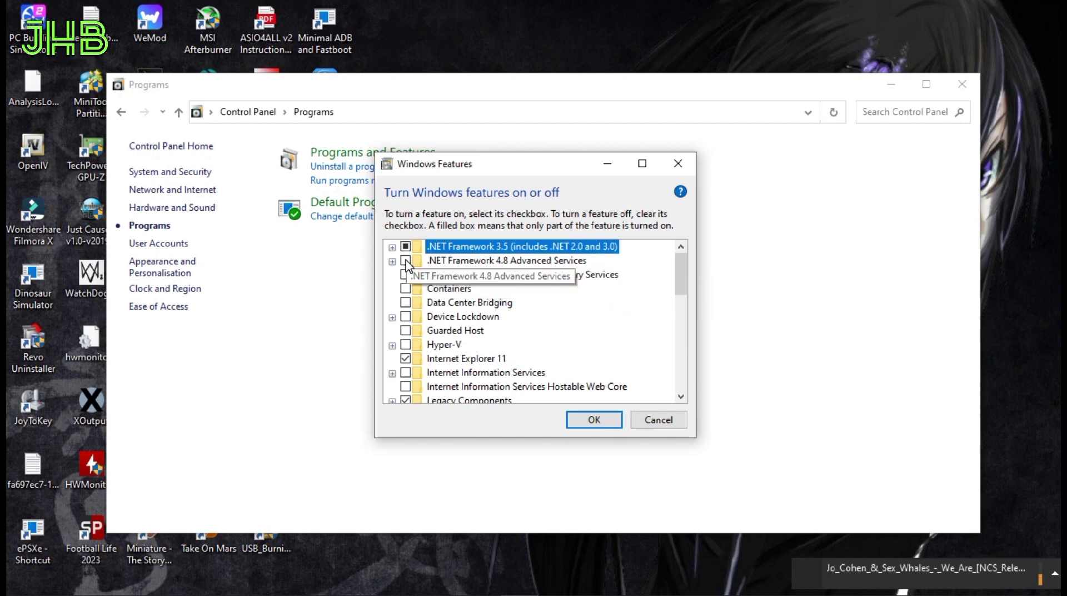
left_click(405, 260)
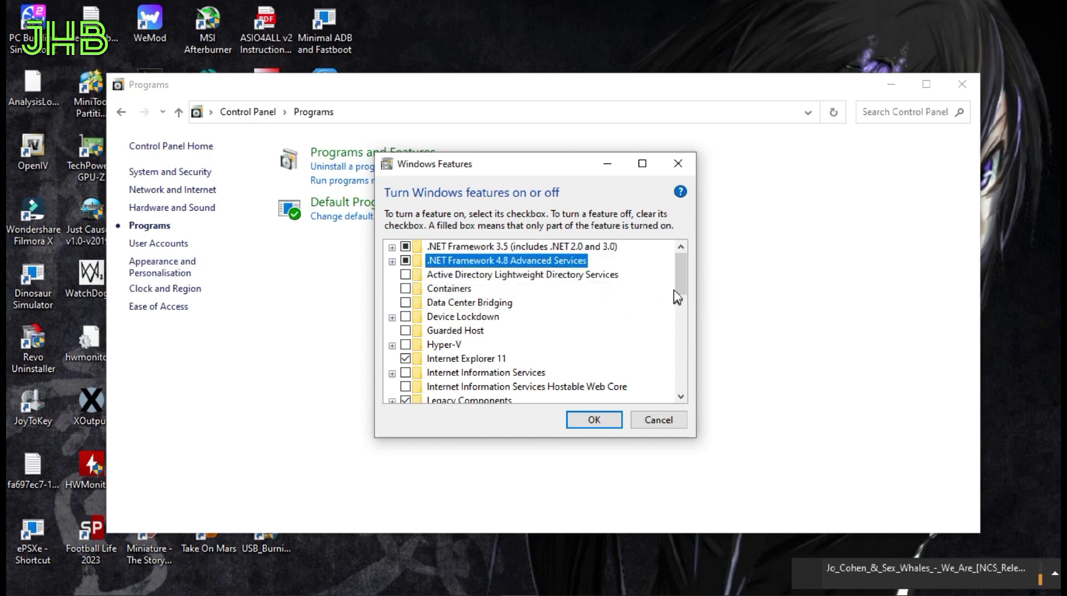
left_click_drag(681, 275, 655, 258)
left_click(594, 421)
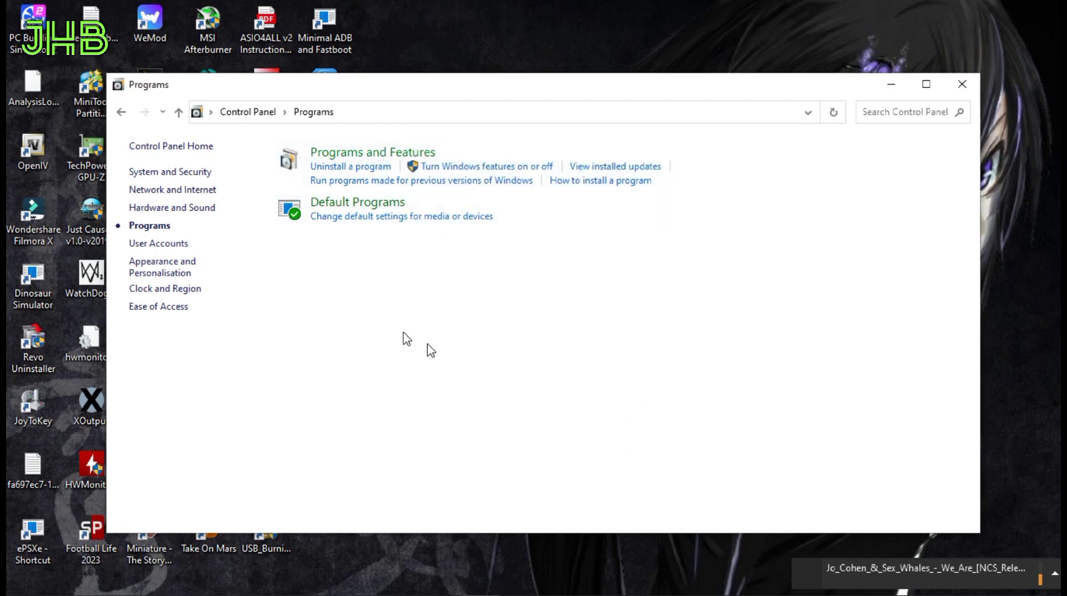
Reopen the Windows features list to check the .NET Framework entries, view the WiFi connection, confirm the list, and close Control Panel
left_click(451, 166)
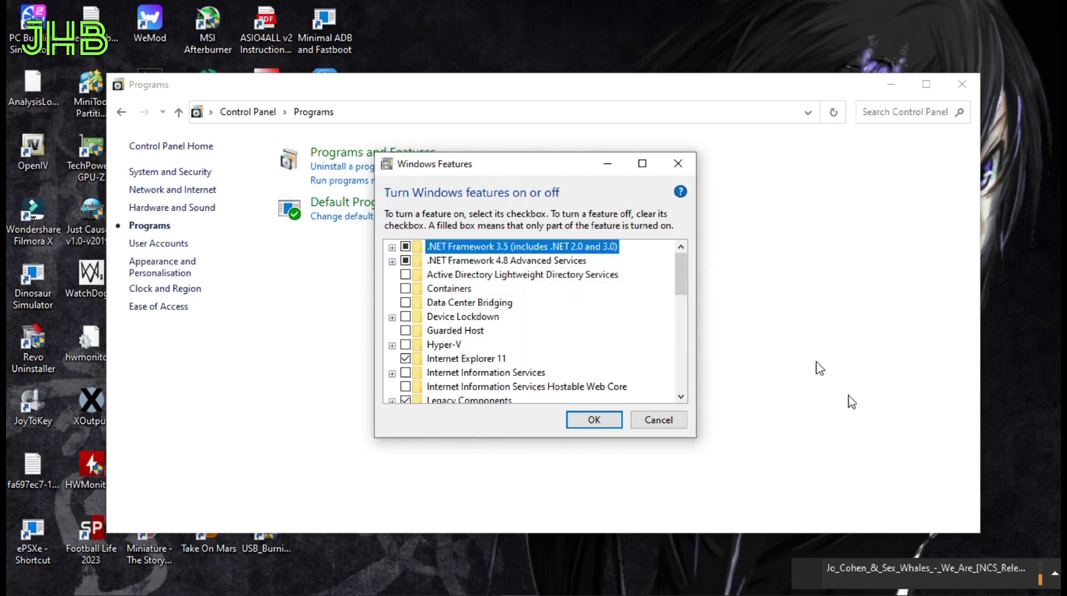
left_click(916, 581)
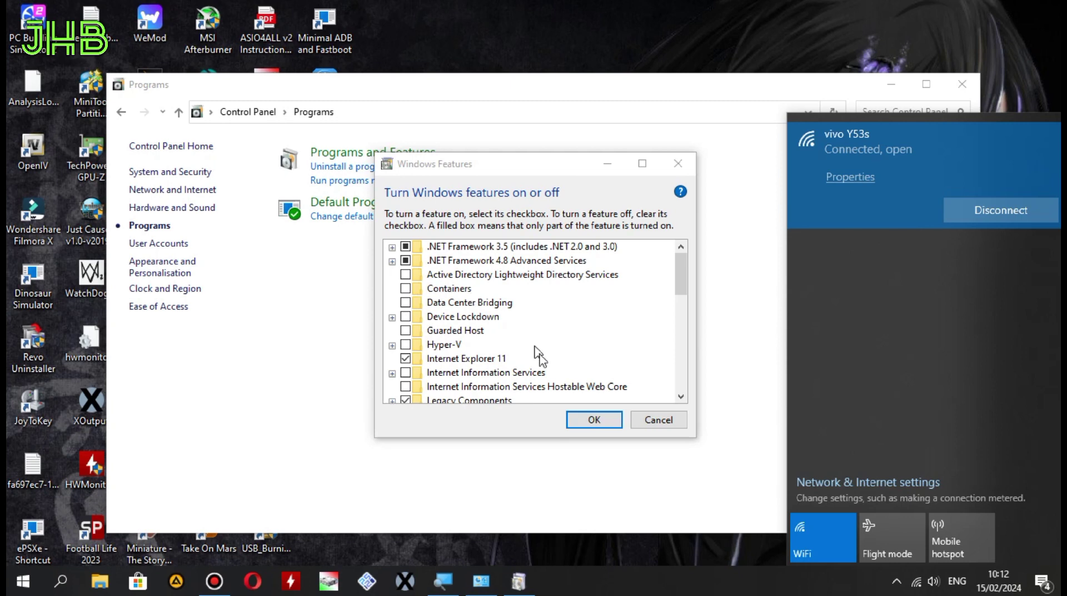
left_click(594, 420)
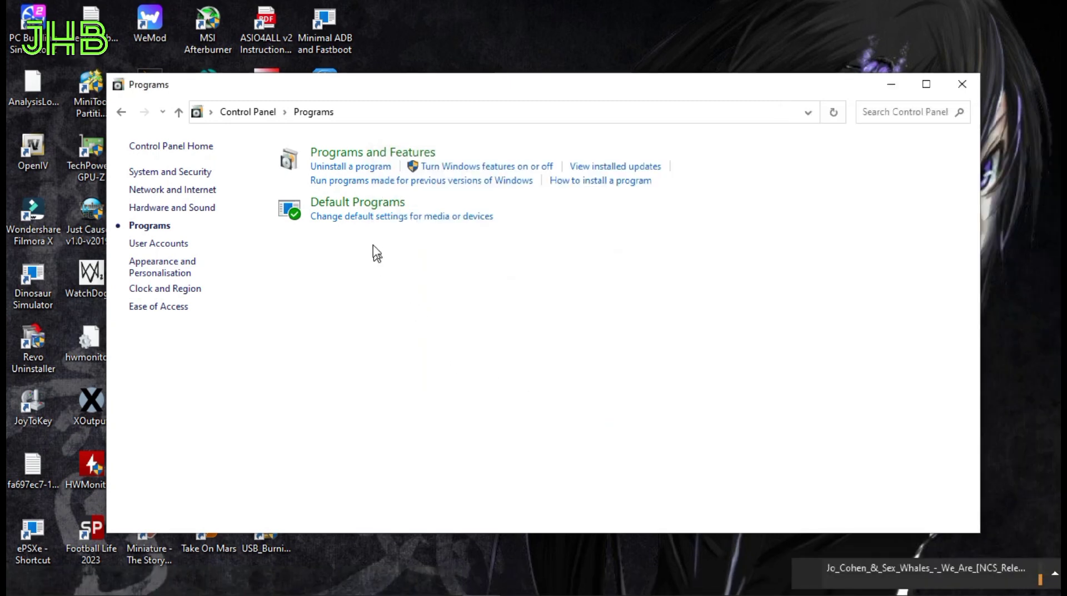
left_click(967, 89)
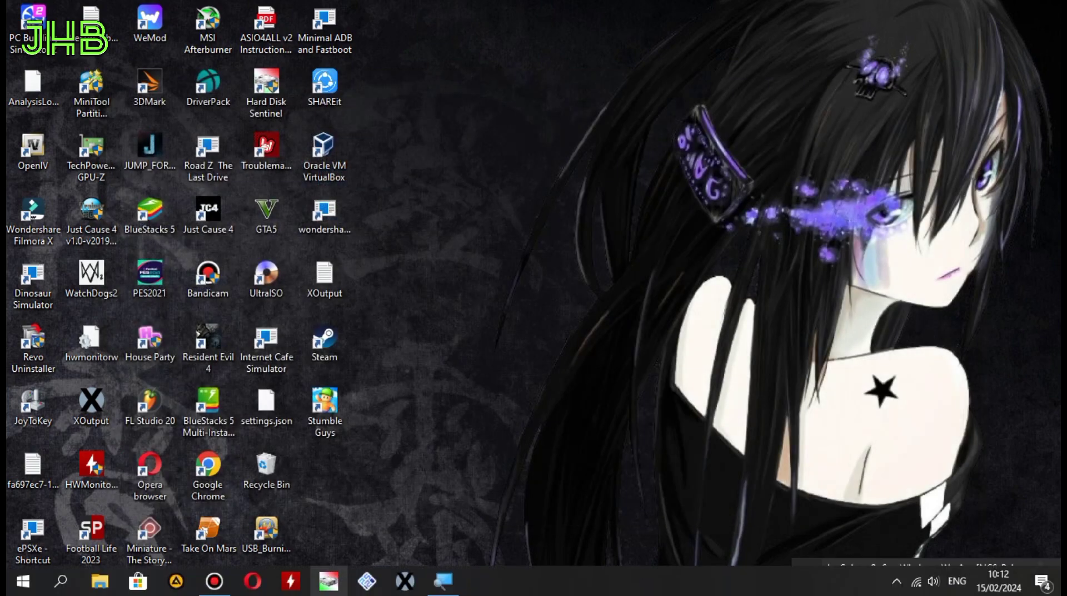
mouse_move(443, 581)
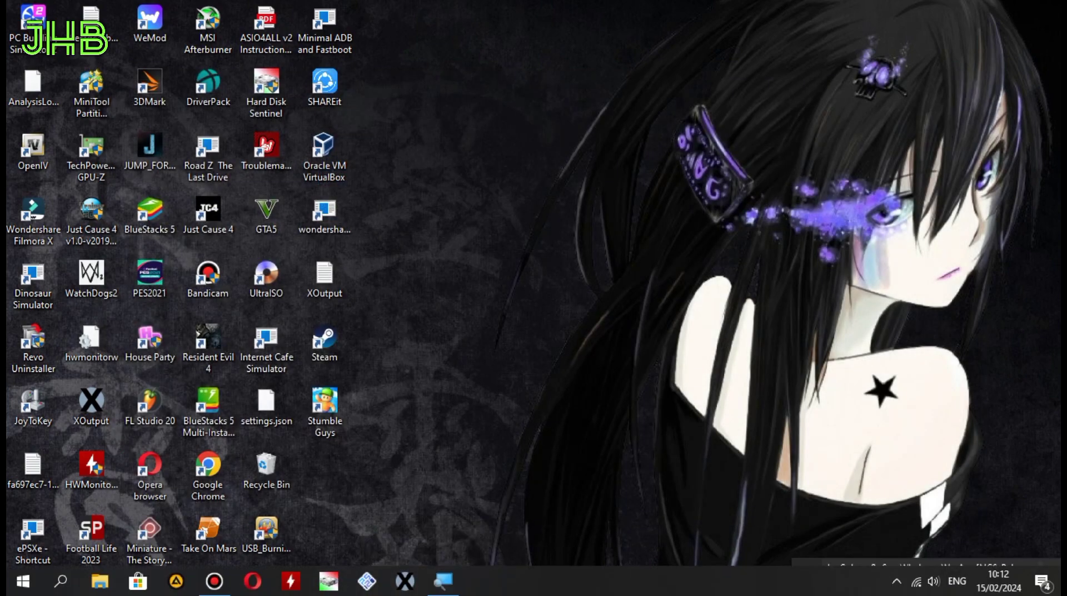